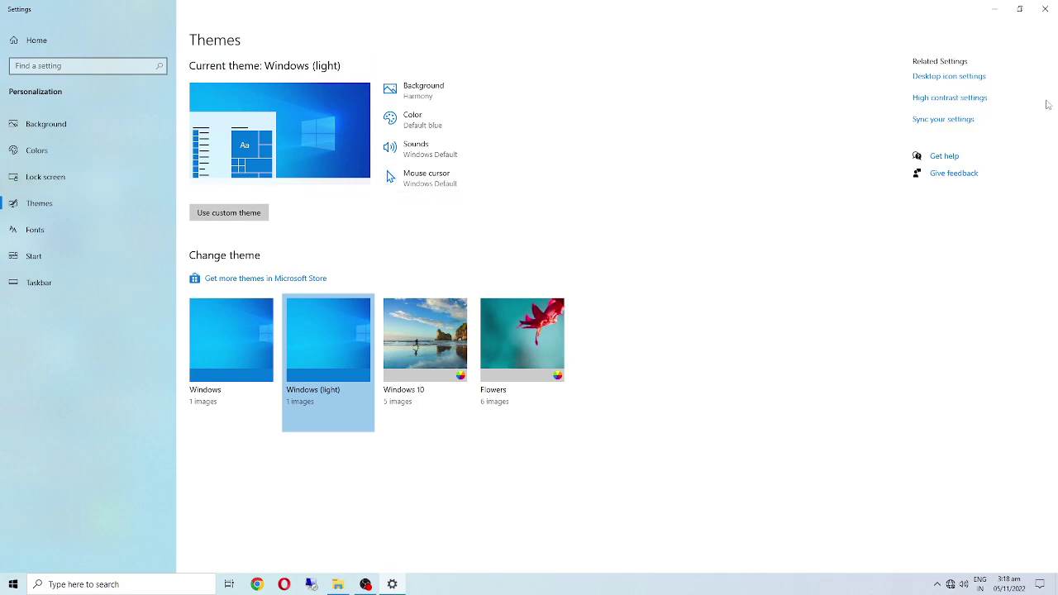
# Step: Review the High contrast and Narrator pages of the Ease of Access settings, and close Settings
pyautogui.click(937, 99)
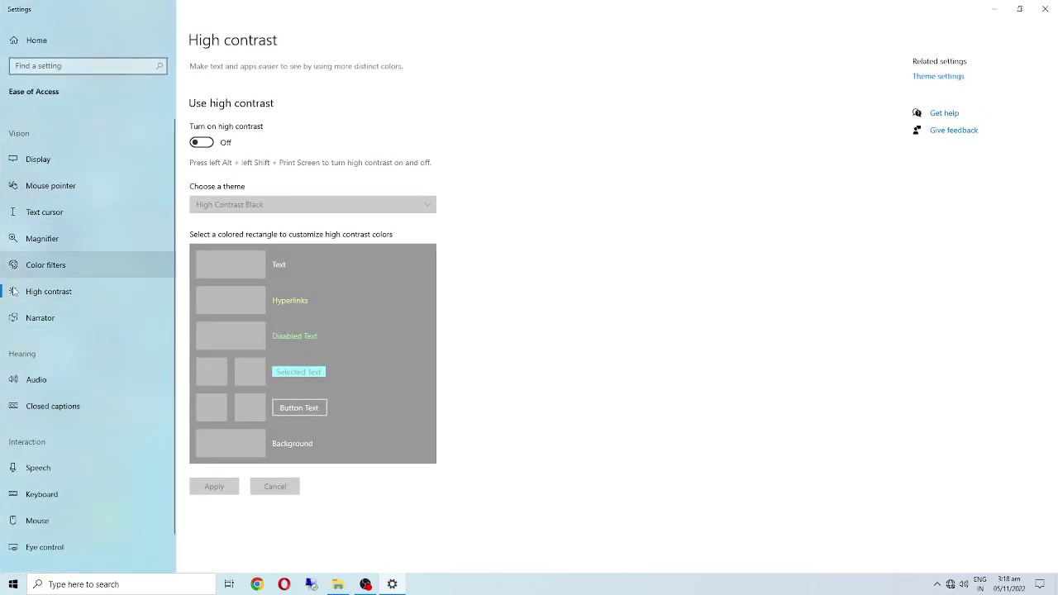
pyautogui.click(31, 325)
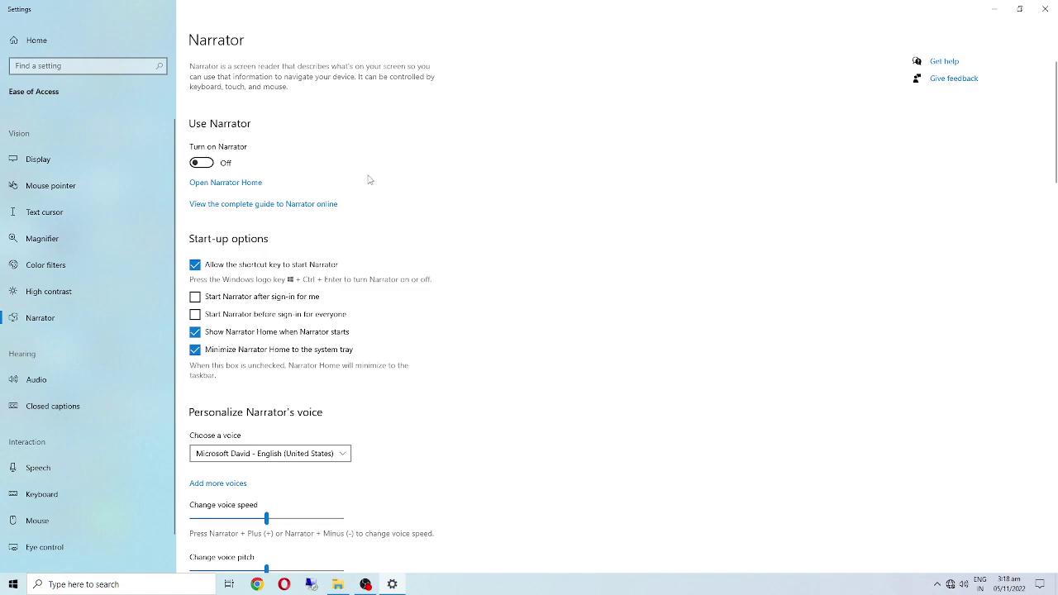
pyautogui.scroll(-10, 368, 186)
pyautogui.scroll(-3, 360, 208)
pyautogui.click(47, 297)
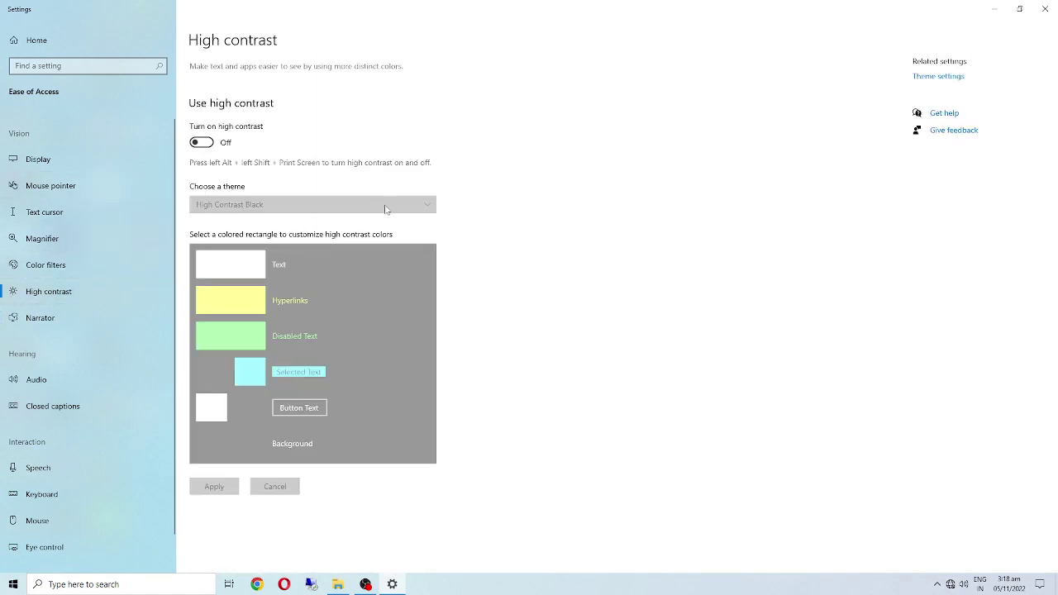
pyautogui.click(1045, 8)
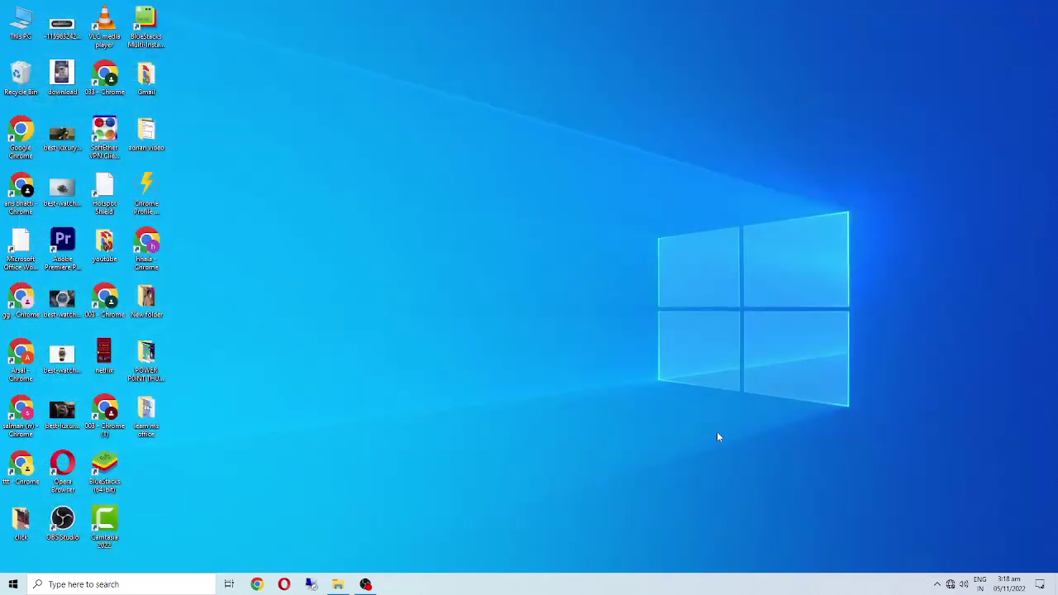
# Step: Find and open Control Panel, and go to its Ease of Access category
pyautogui.click(83, 584)
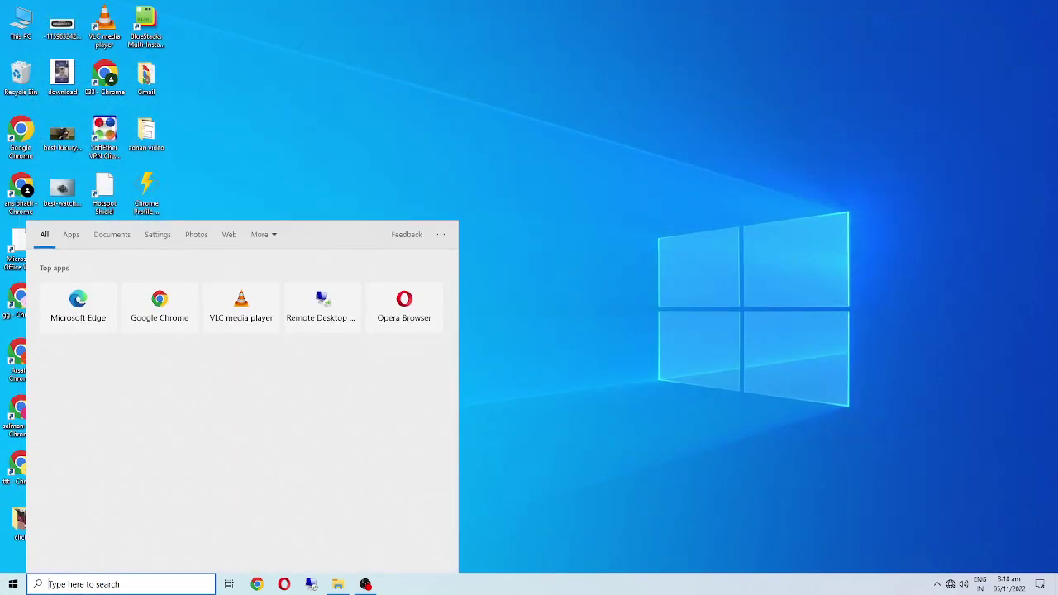
pyautogui.write('co')
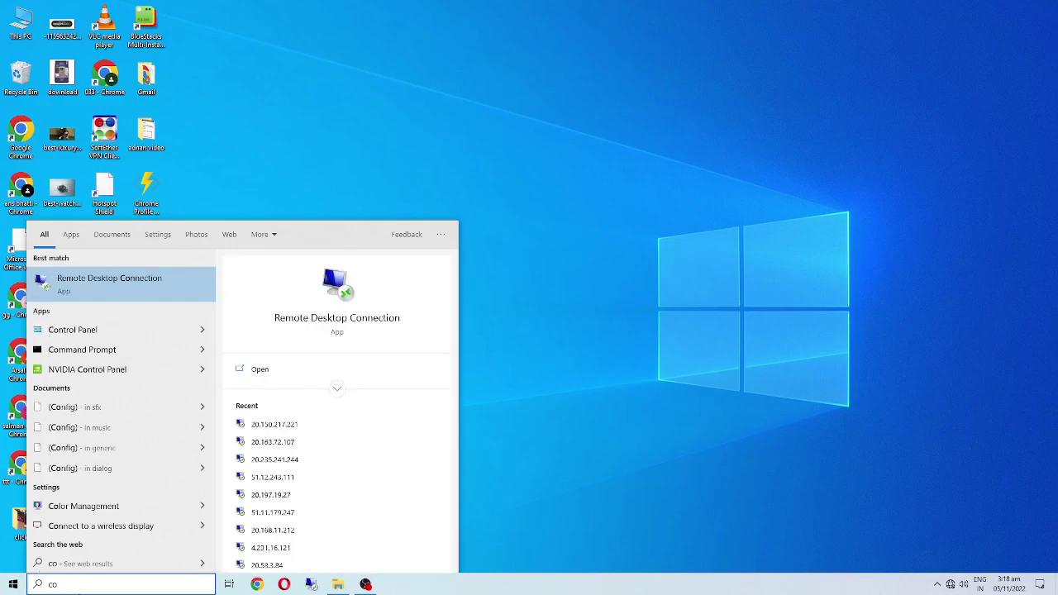
pyautogui.write('ntrol Panel')
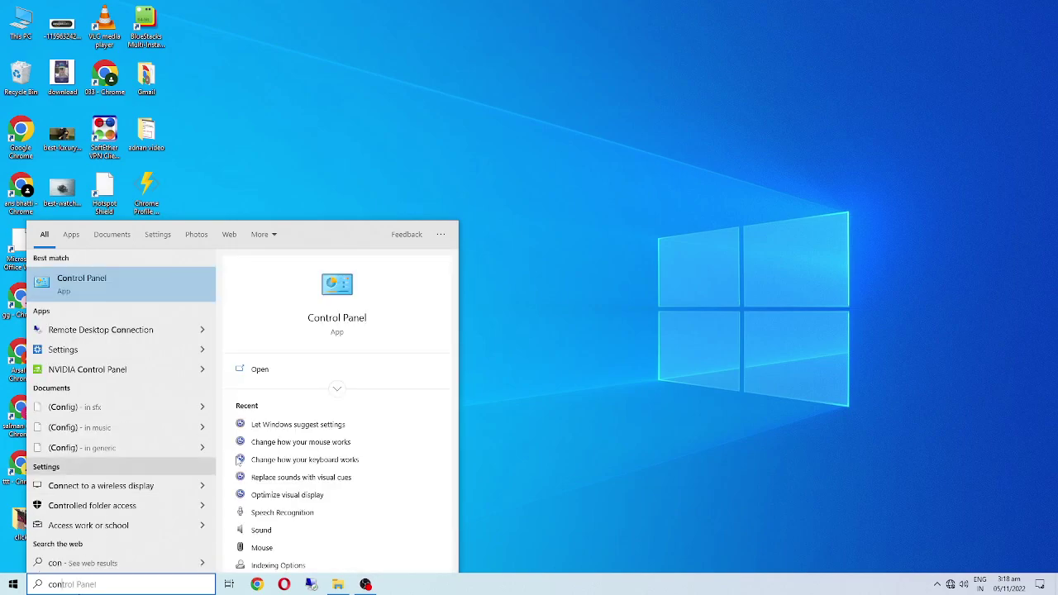
pyautogui.click(157, 282)
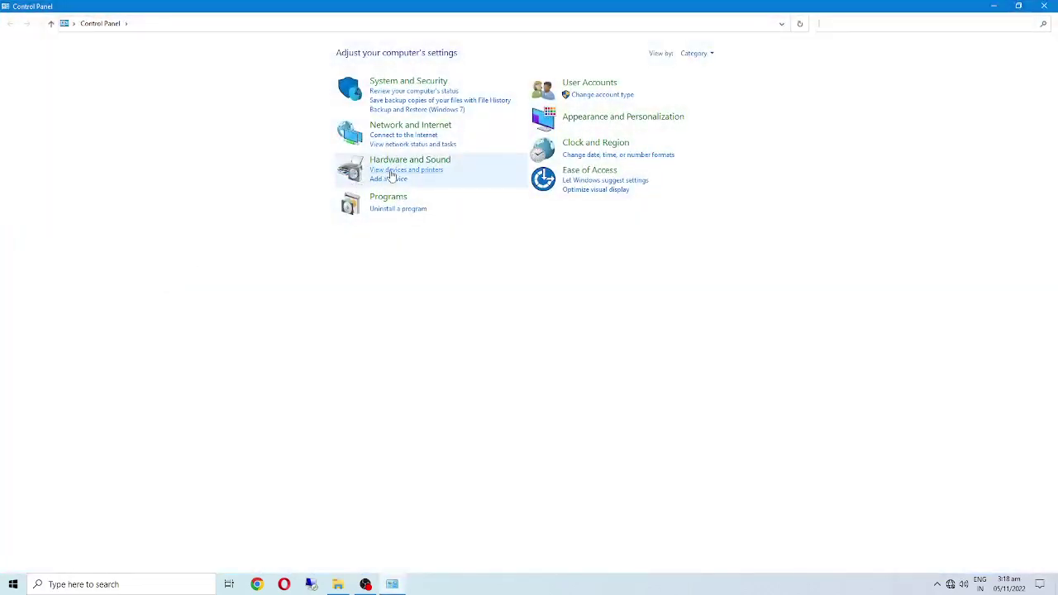
pyautogui.click(606, 180)
pyautogui.click(8, 25)
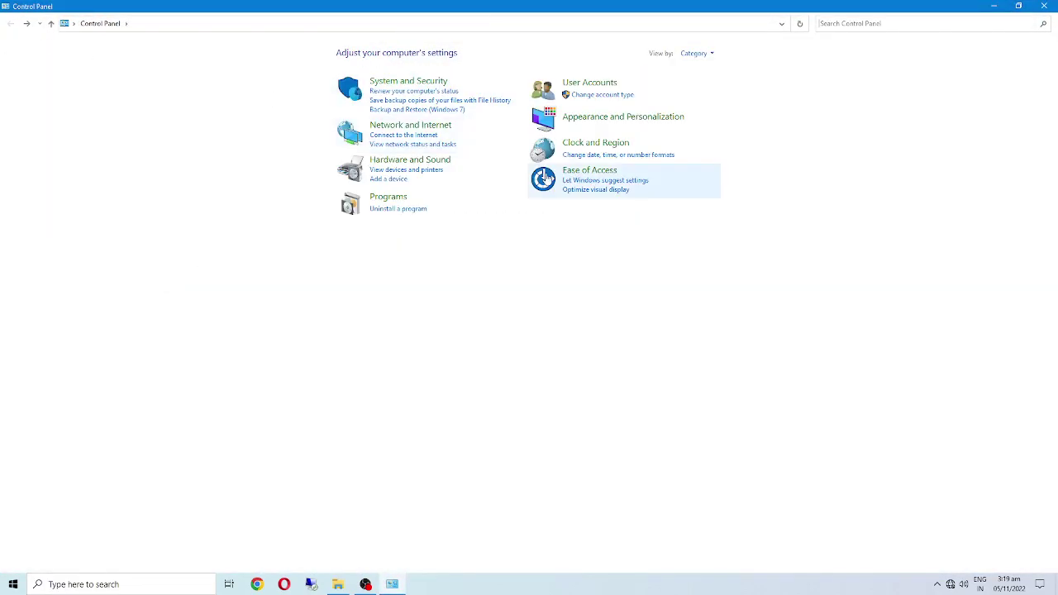
pyautogui.click(576, 174)
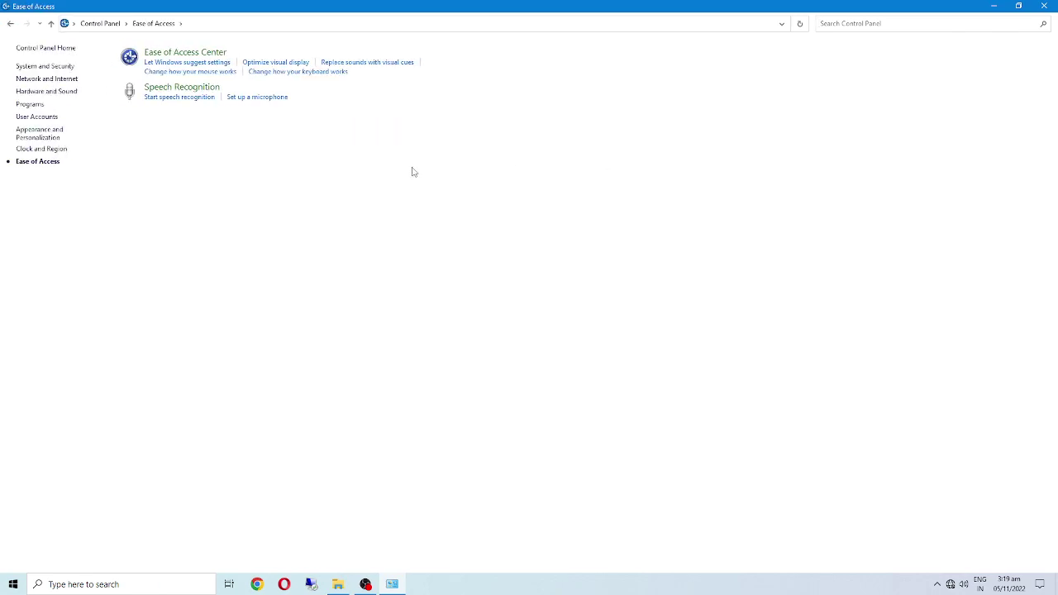
# Step: Look at the first page of the speech recognition setup and of the microphone setup, dismissing both wizards
pyautogui.click(199, 98)
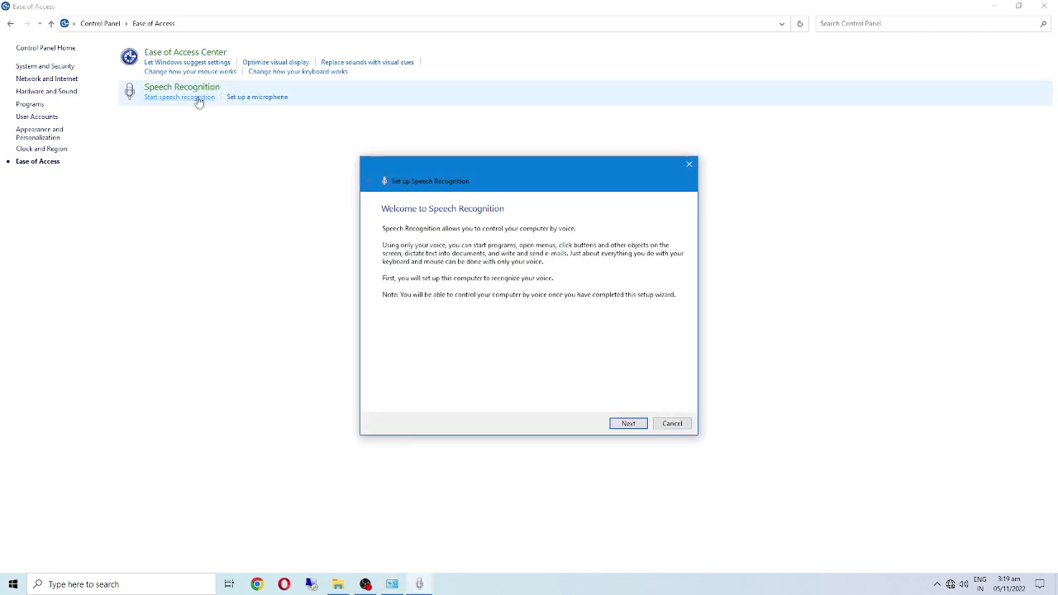
pyautogui.click(691, 165)
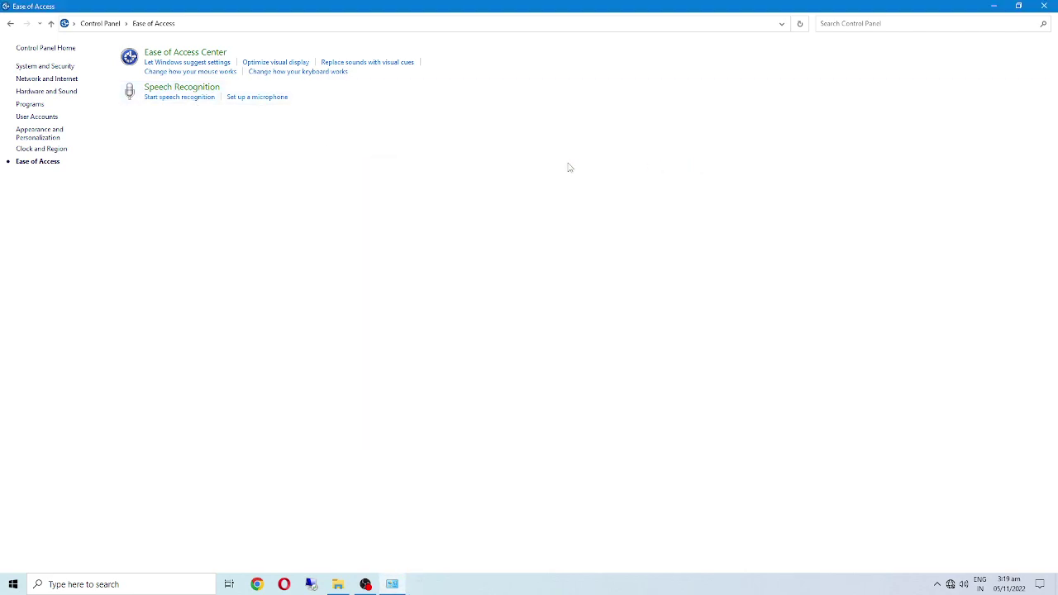
pyautogui.click(240, 99)
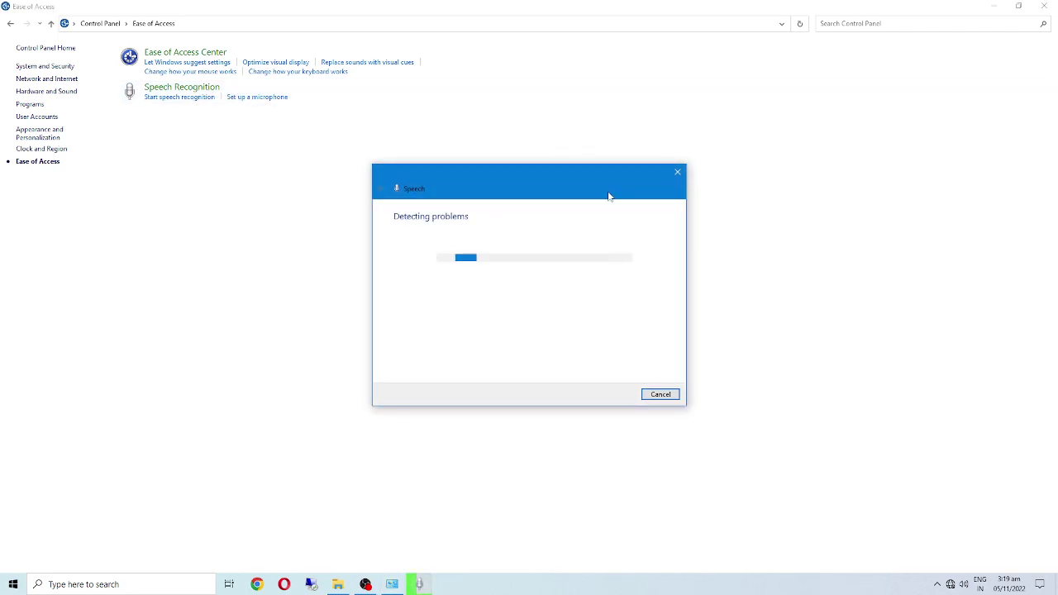
pyautogui.click(674, 171)
# Step: View the advanced speech options on the Speech Recognition page and the microphone type choices in the Microphone Setup Wizard
pyautogui.click(212, 88)
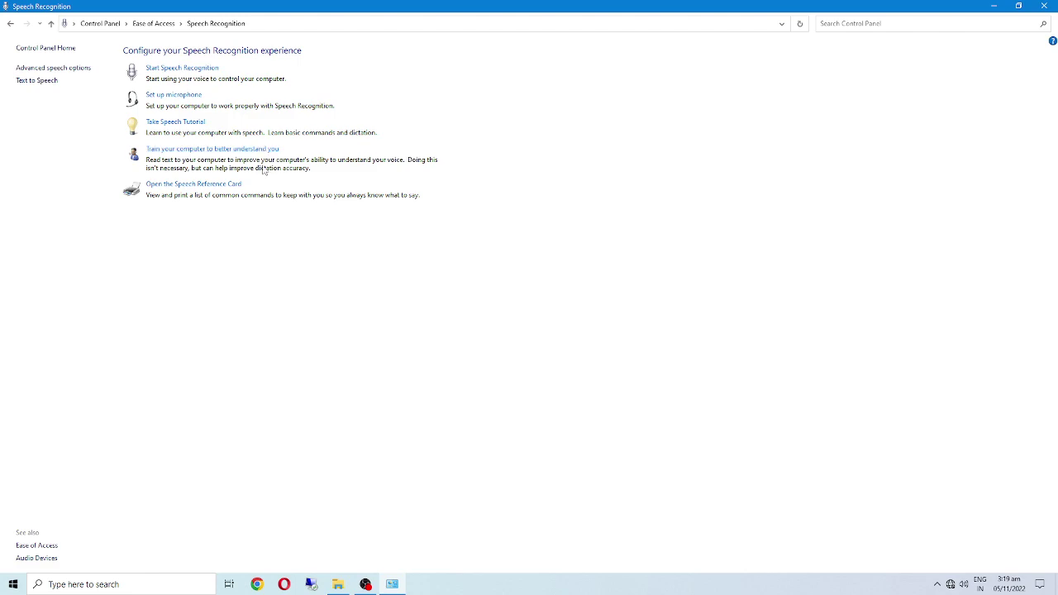
pyautogui.click(89, 69)
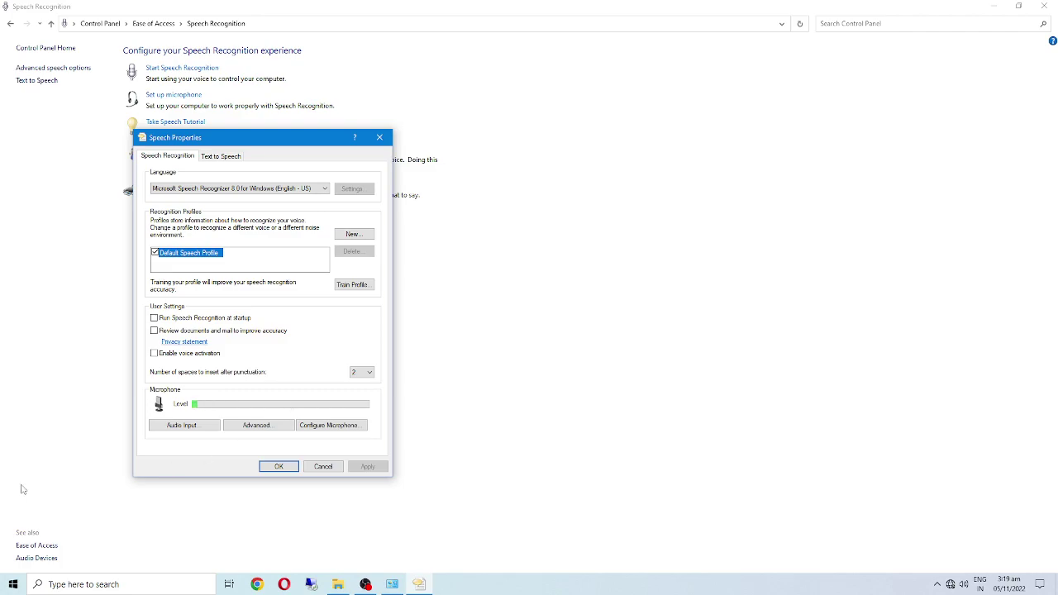
pyautogui.click(306, 424)
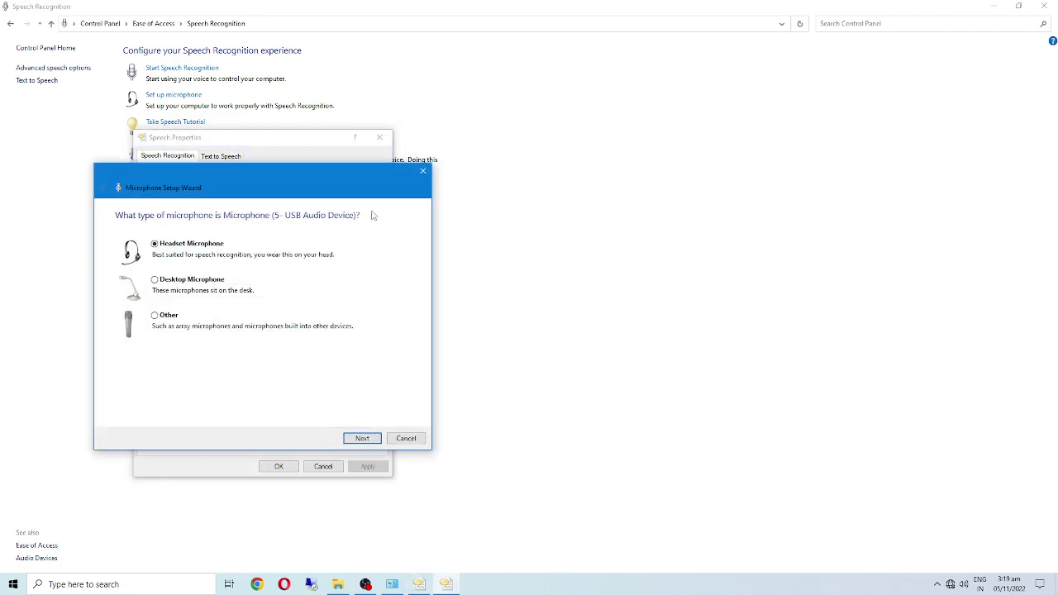
pyautogui.click(422, 172)
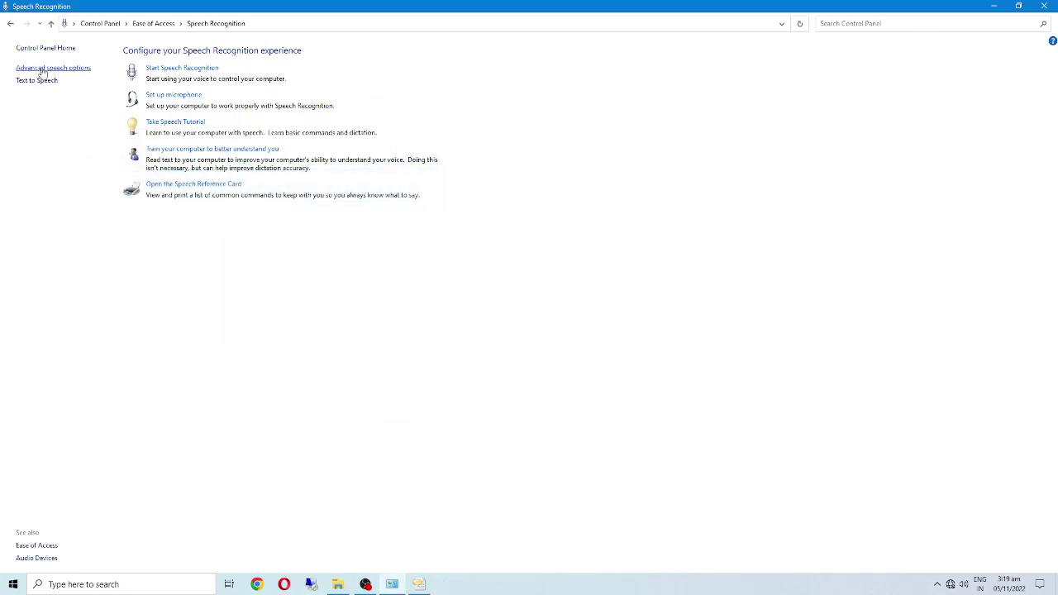
# Step: Go through the Speech Recognition setup wizard up to the microphone volume adjustment page and cancel it
pyautogui.click(176, 69)
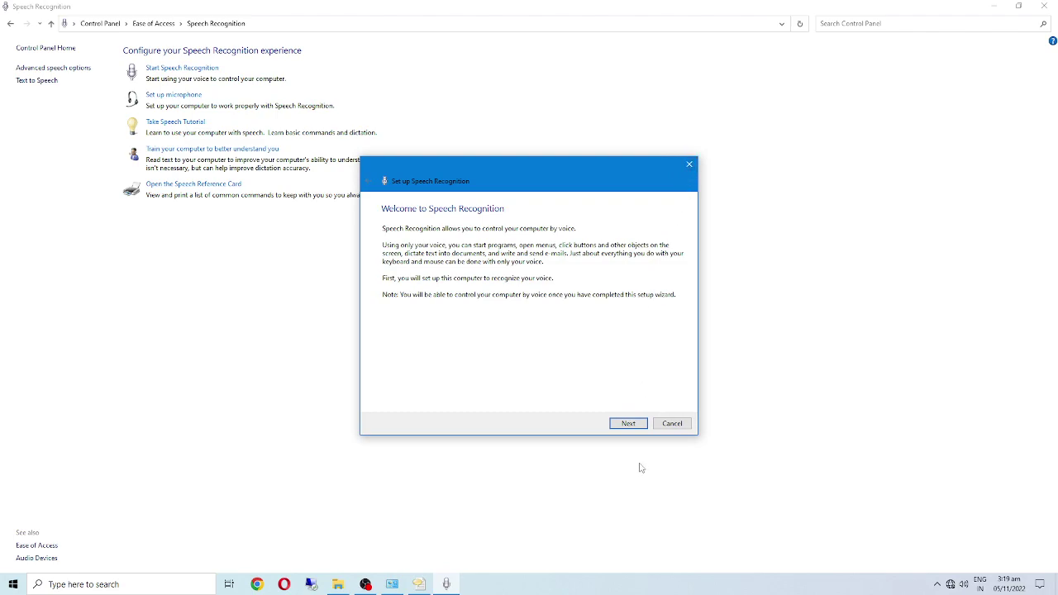
pyautogui.click(638, 425)
pyautogui.click(638, 425)
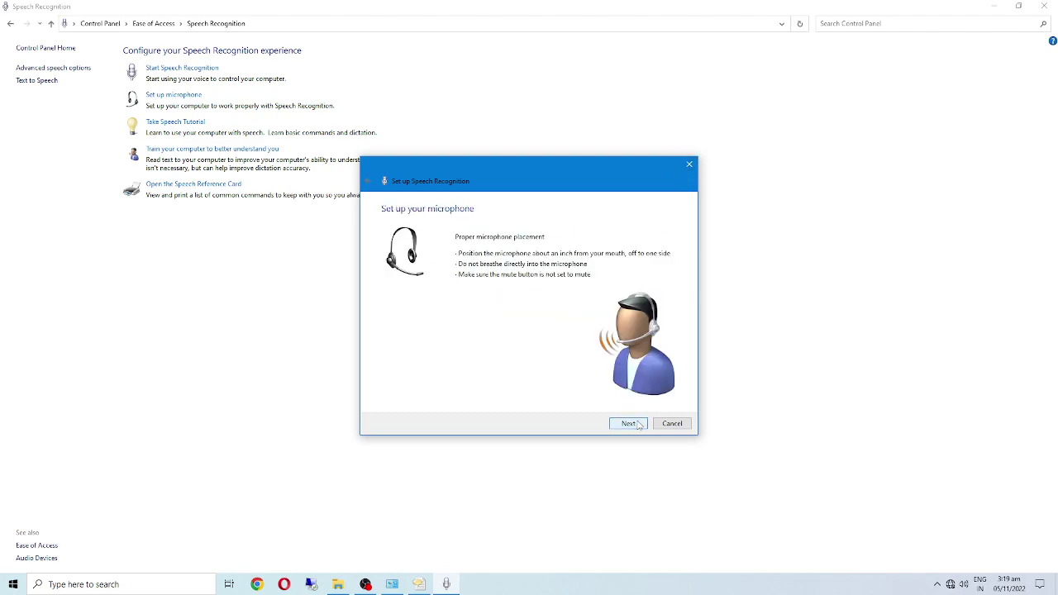
pyautogui.click(629, 423)
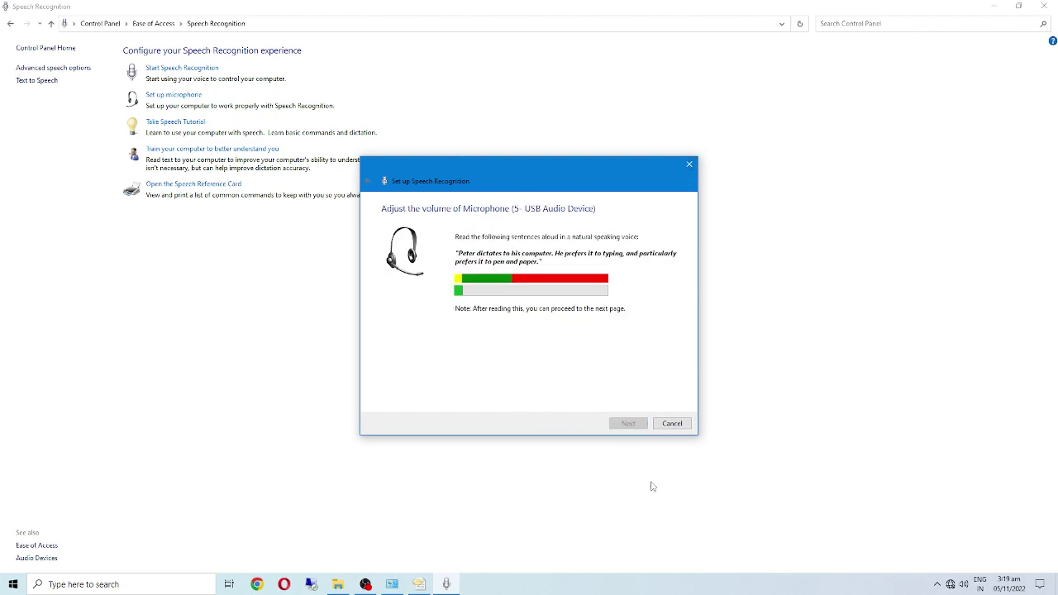
pyautogui.click(672, 424)
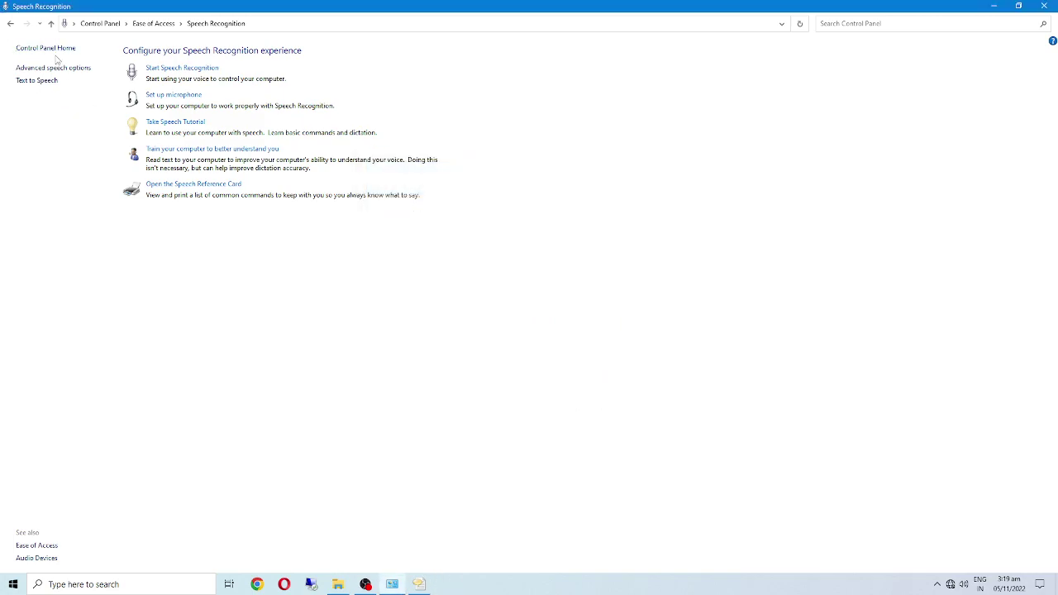
# Step: Review the Ease of Access mouse options and the Mouse Keys setup, and close Control Panel and Speech Properties
pyautogui.click(142, 25)
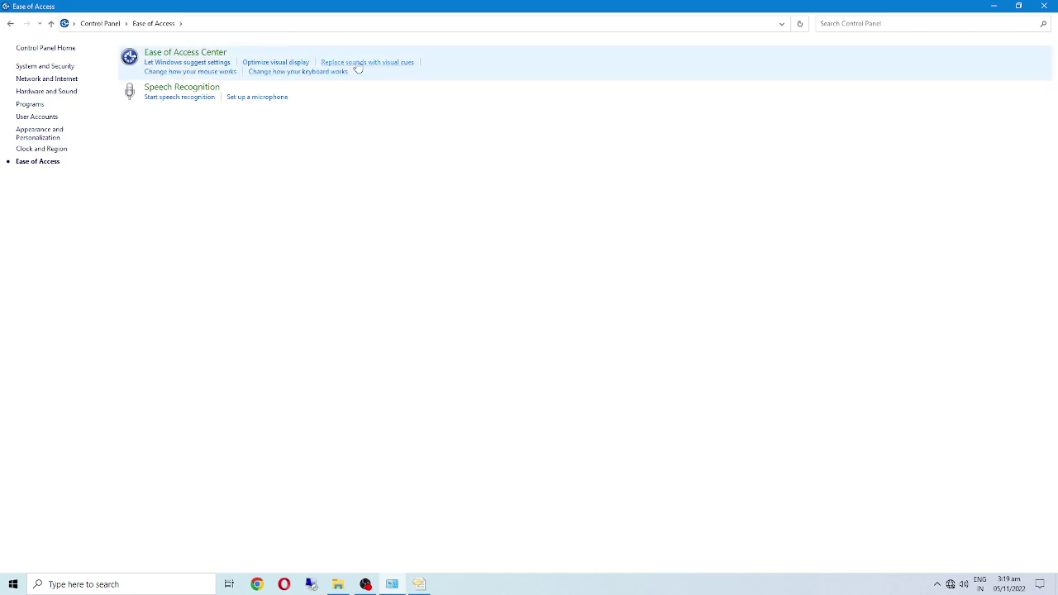
pyautogui.click(225, 73)
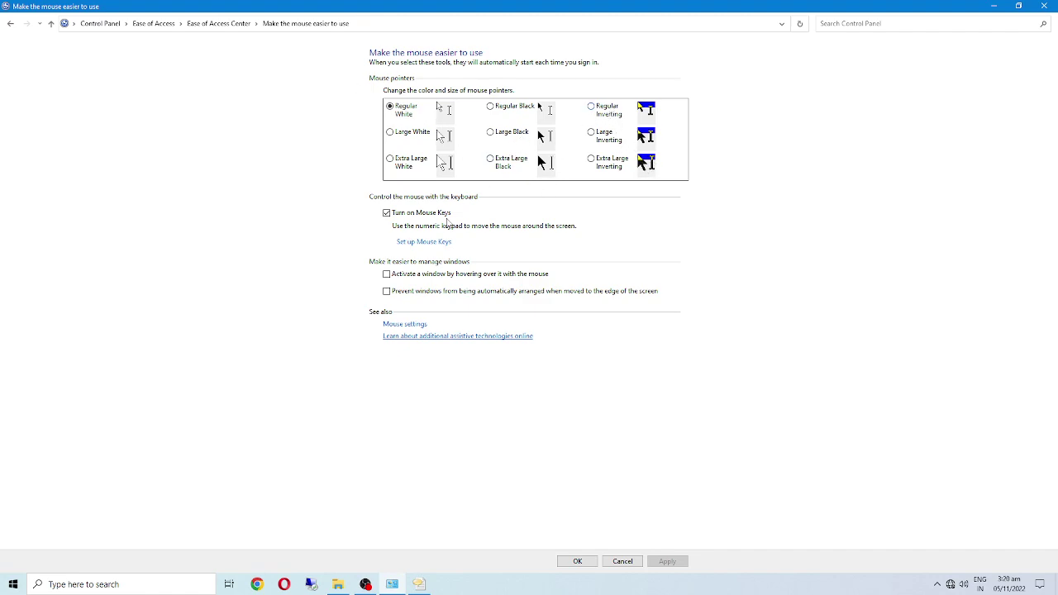
pyautogui.click(422, 241)
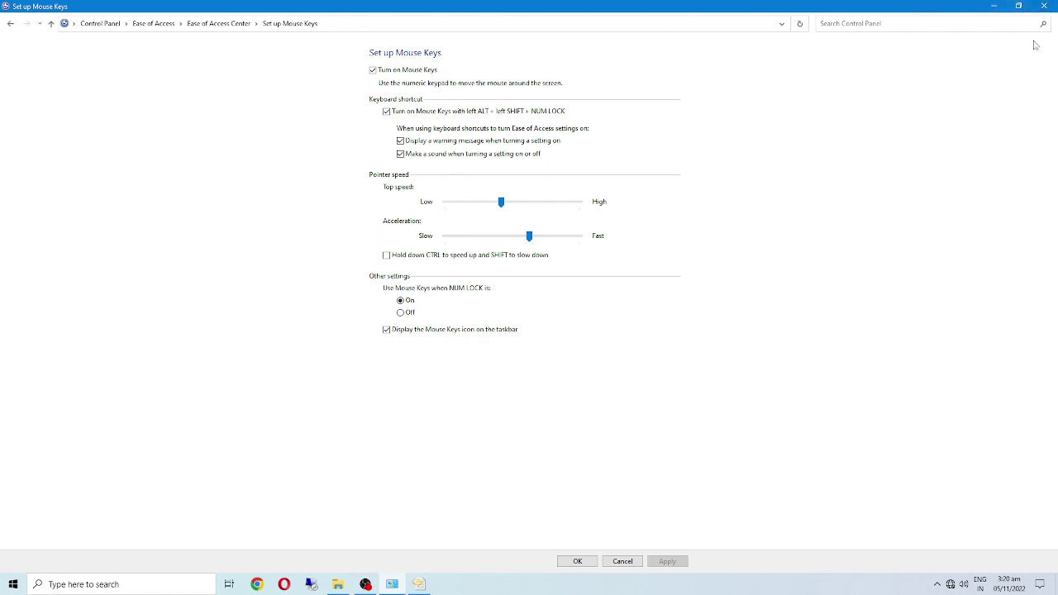
pyautogui.click(1044, 6)
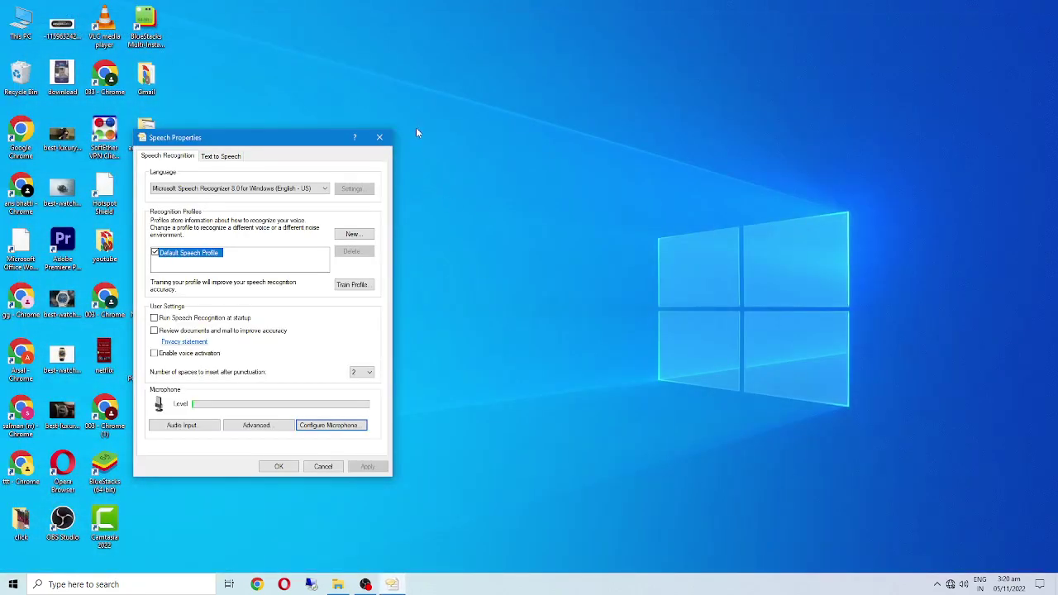
pyautogui.click(380, 137)
# Step: Open the NVIDIA Control Panel from the desktop on the Adjust Image Settings with Preview page, closing and reopening it once
pyautogui.rightClick(562, 164)
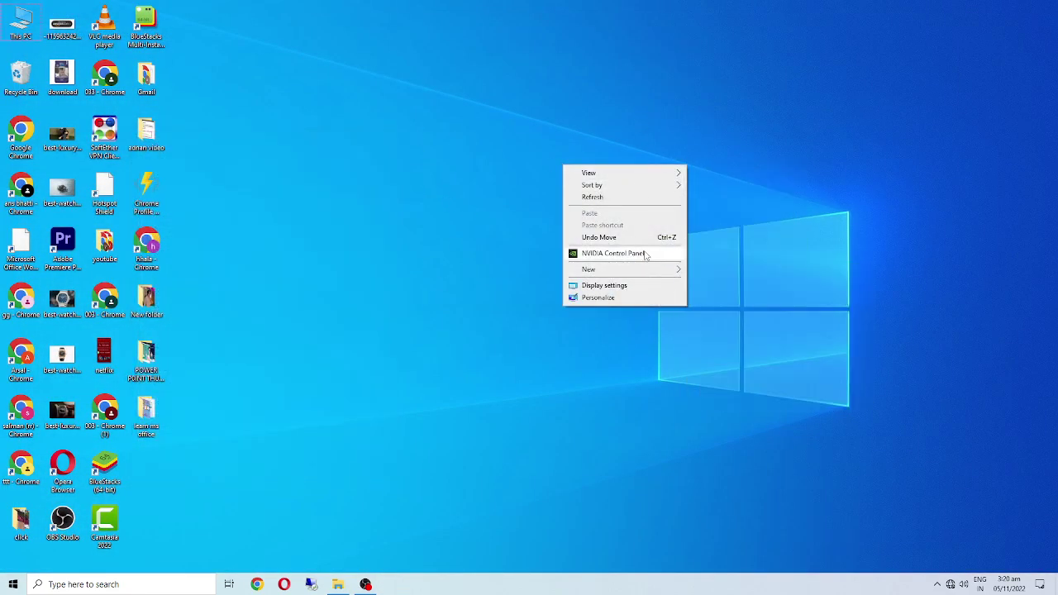
pyautogui.click(646, 255)
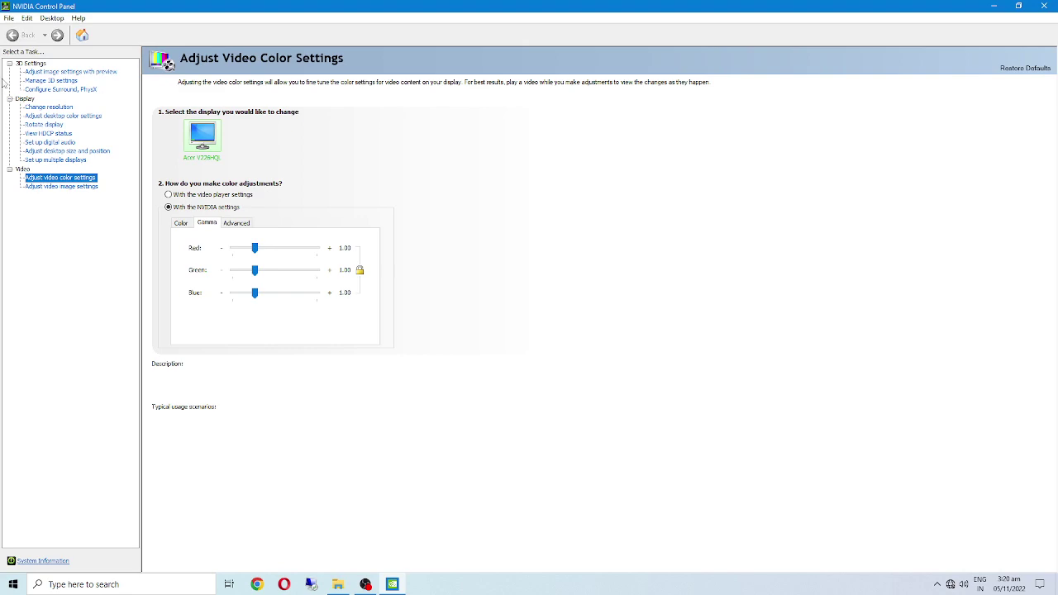
pyautogui.click(74, 73)
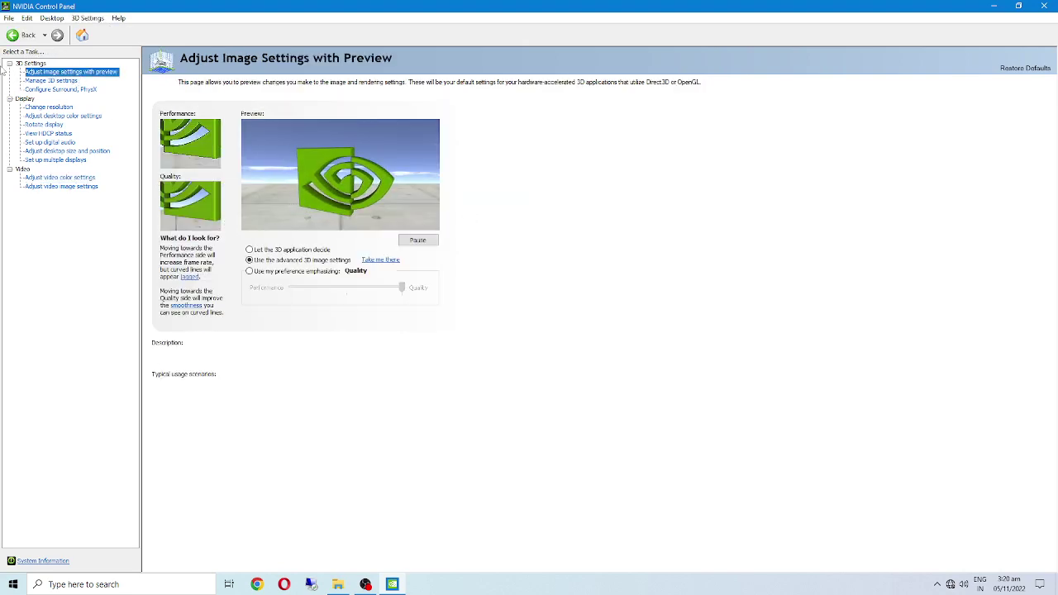
pyautogui.click(1046, 6)
pyautogui.rightClick(749, 222)
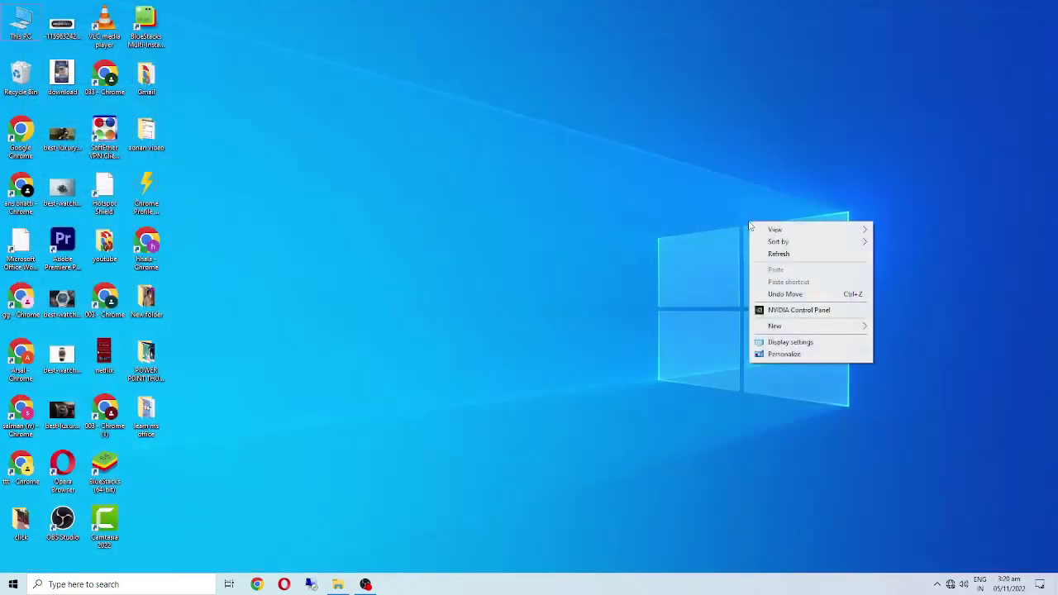
pyautogui.click(788, 316)
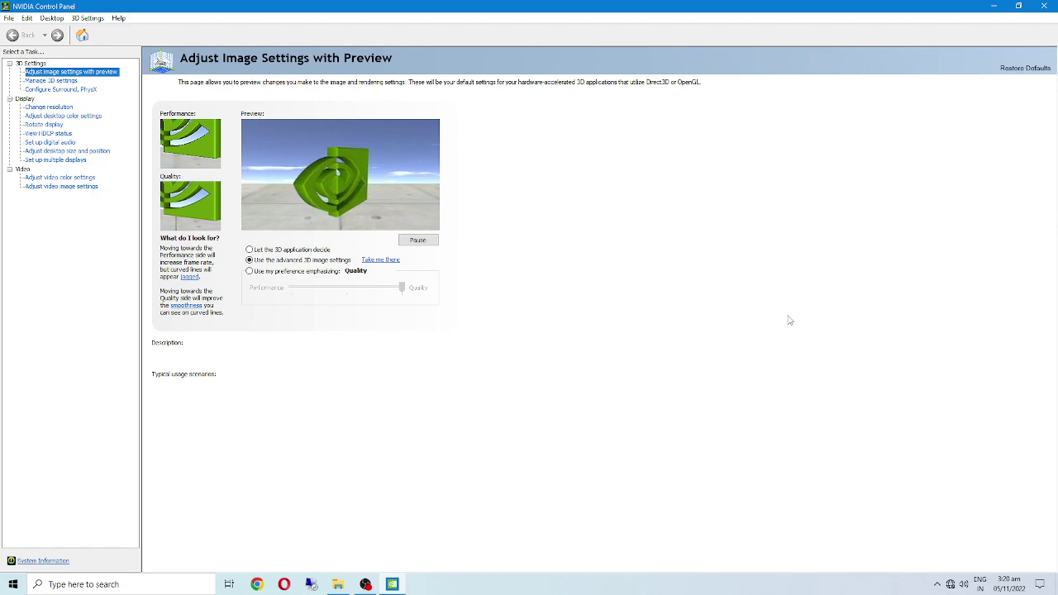
# Step: Use the own-preference option for 3D image settings, try Performance, set the emphasis to Quality, and toggle the preview animation
pyautogui.click(268, 252)
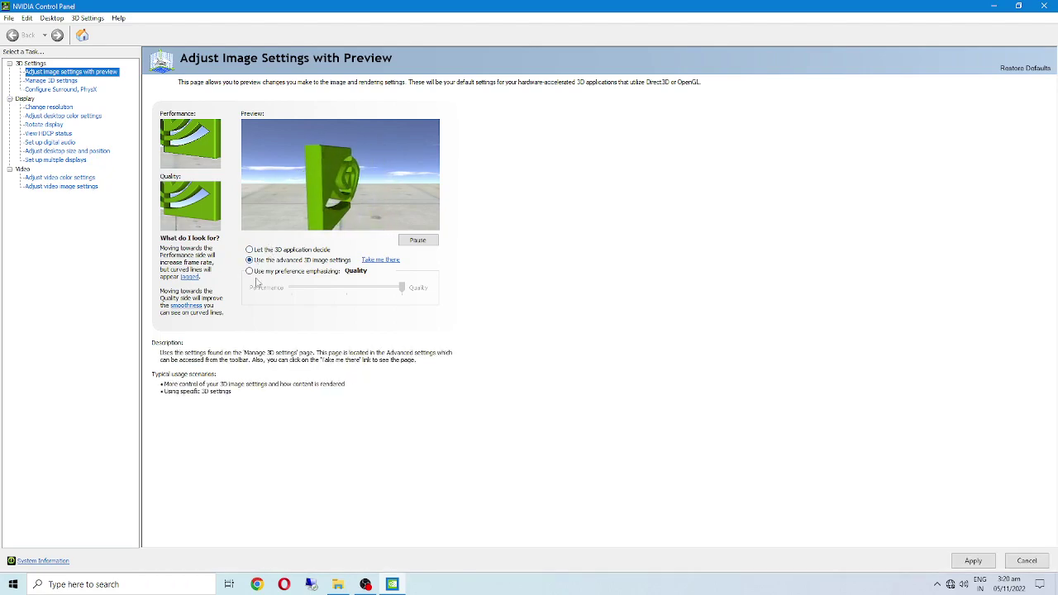
pyautogui.click(265, 273)
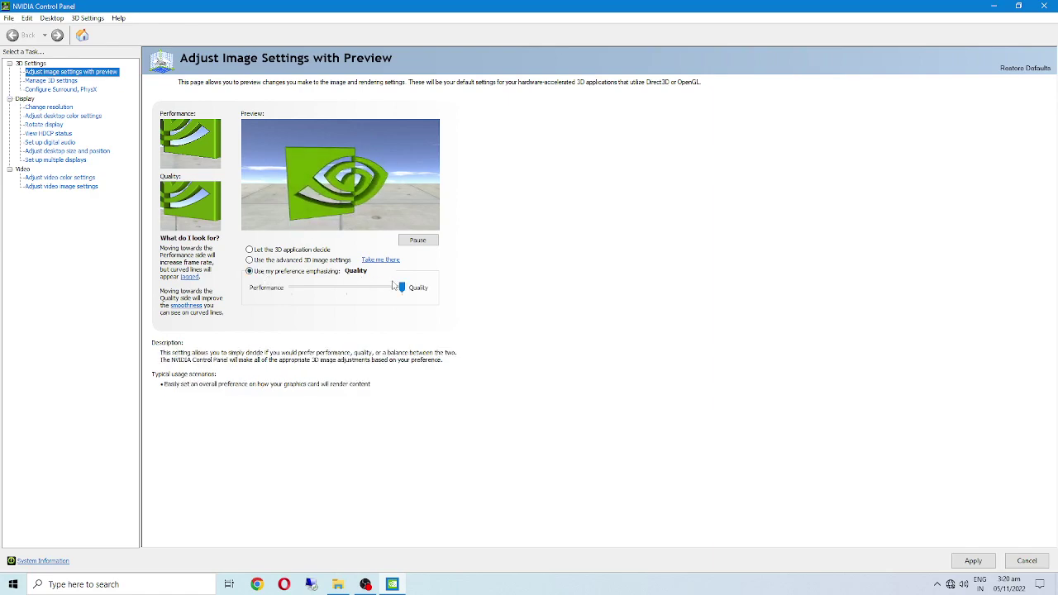
pyautogui.moveTo(403, 287); pyautogui.dragTo(289, 289)
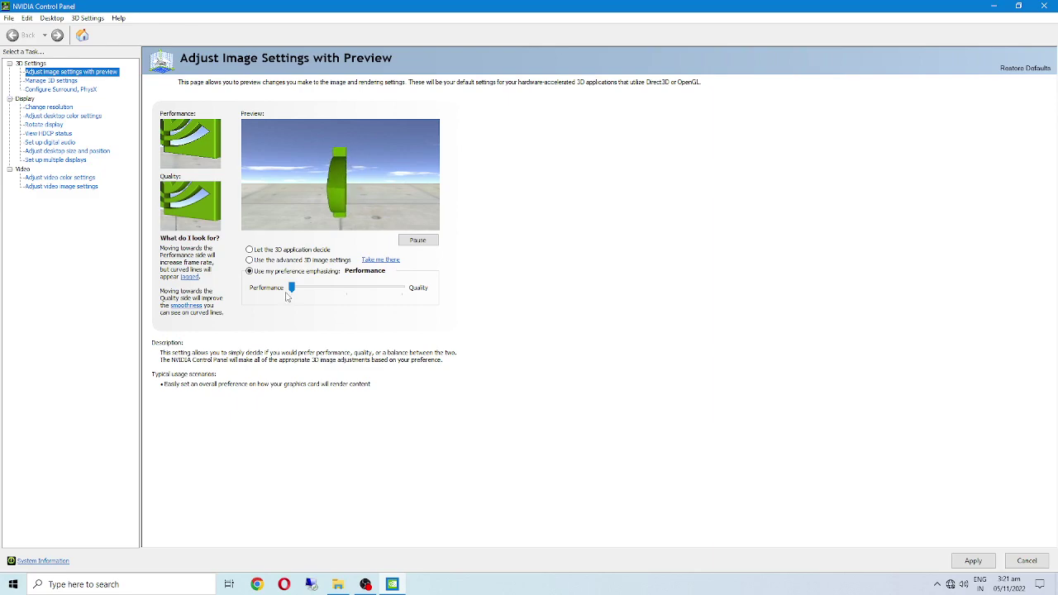
pyautogui.moveTo(299, 291); pyautogui.dragTo(437, 291)
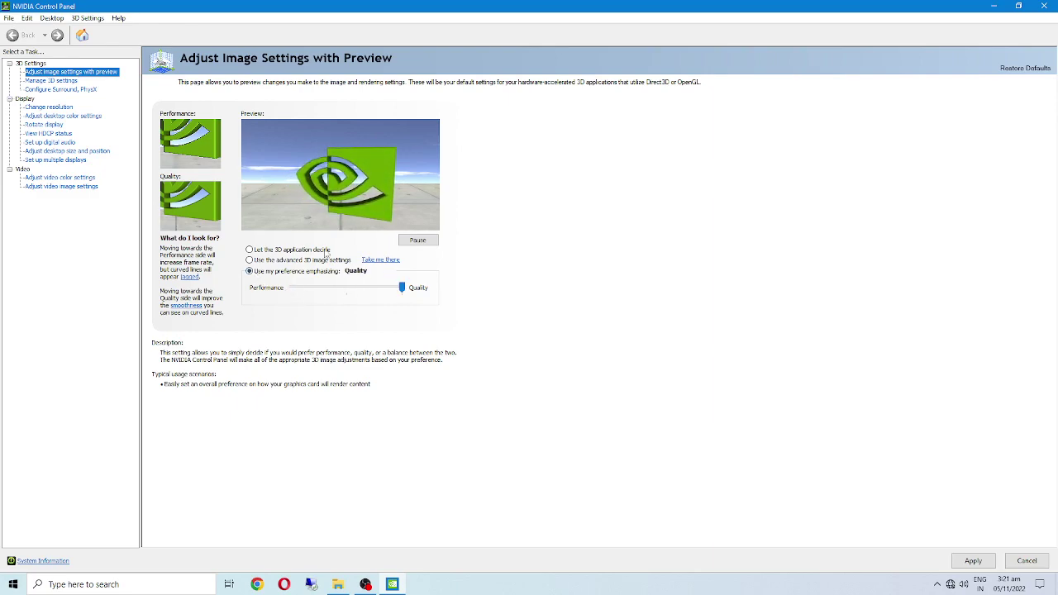
pyautogui.click(416, 243)
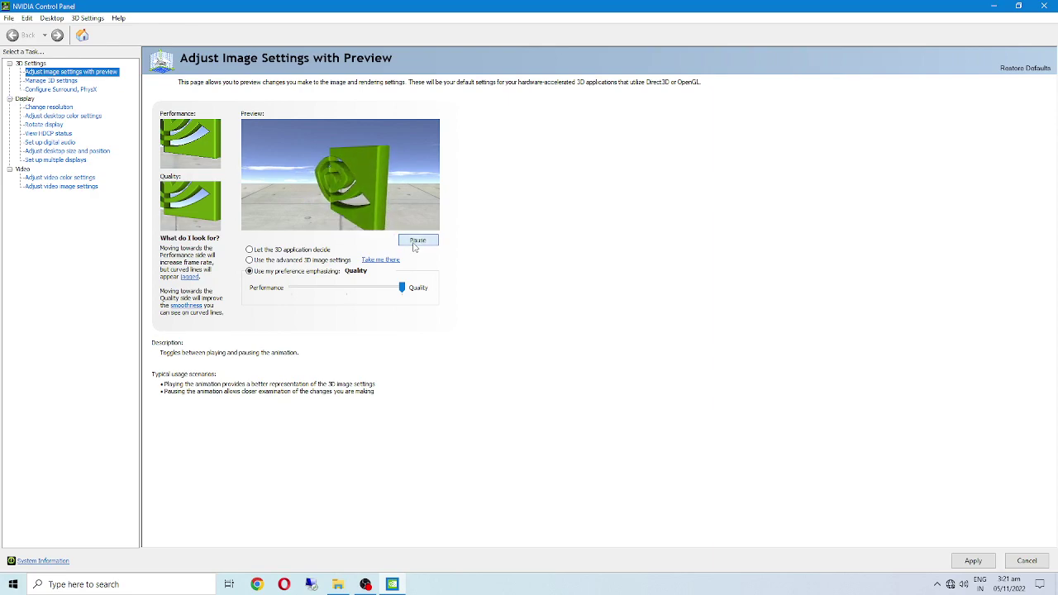
# Step: Pause the preview animation, open the smoothness help link and quit the Opera browser window it launches
pyautogui.click(416, 242)
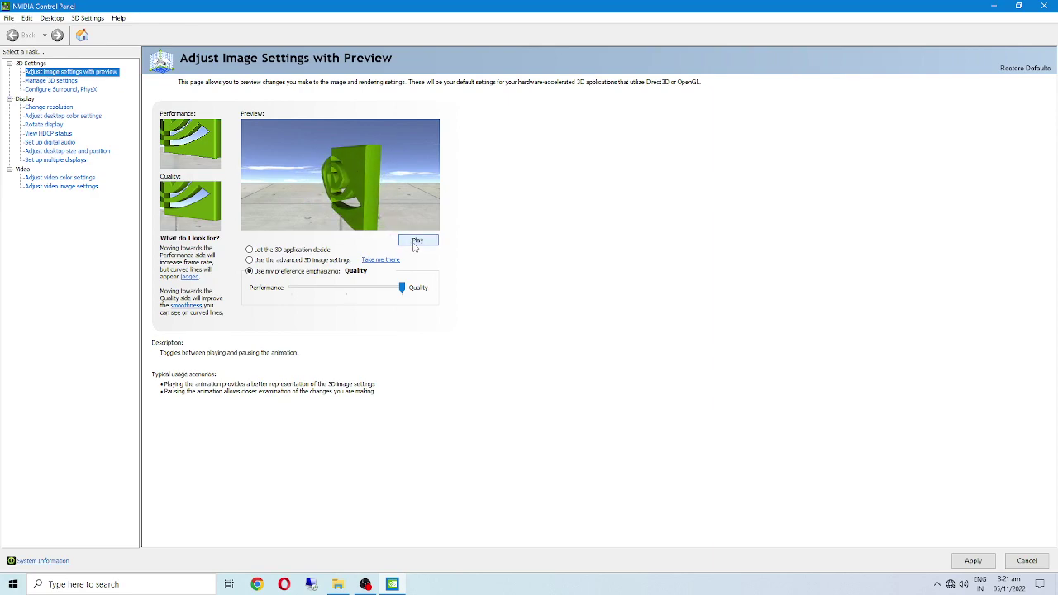
pyautogui.click(184, 307)
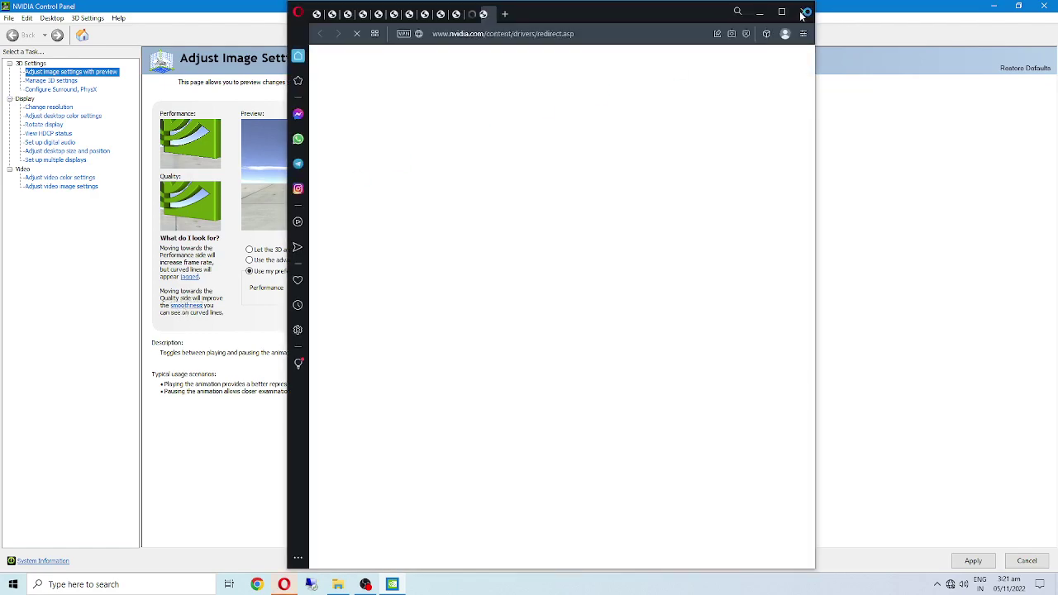
pyautogui.click(802, 14)
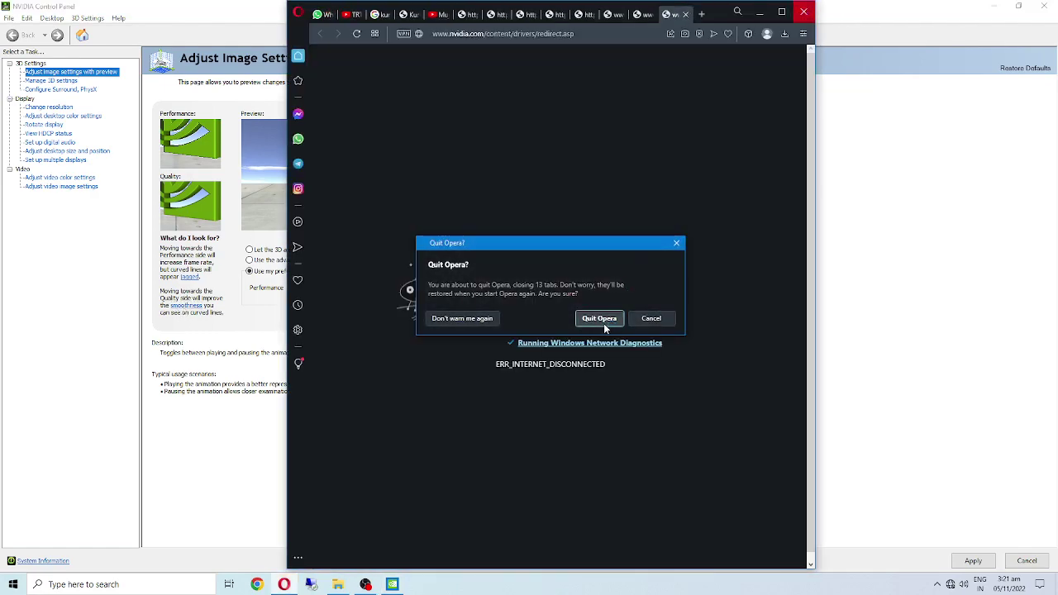
pyautogui.click(602, 319)
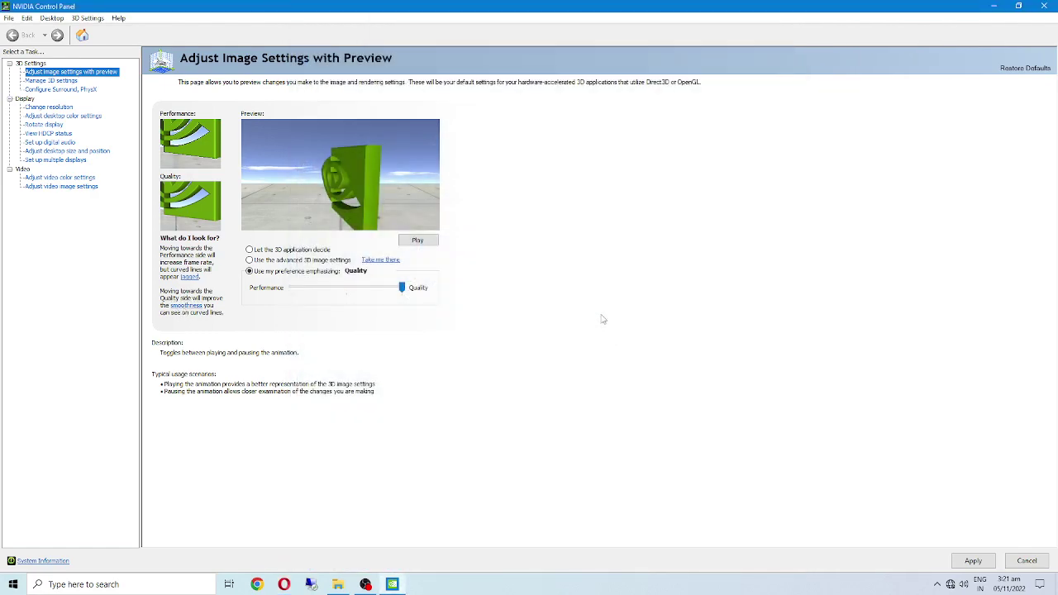
# Step: Open the Manage 3D Settings page, examine the Image Scaling options in the global settings and cancel them
pyautogui.click(51, 81)
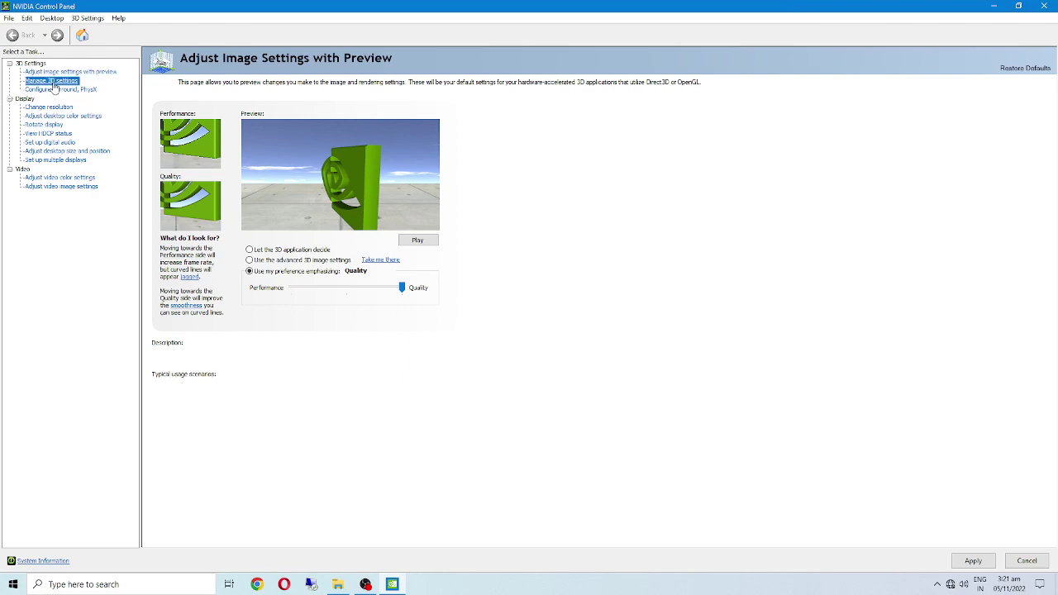
pyautogui.scroll(-1, 328, 171)
pyautogui.scroll(1, 329, 171)
pyautogui.click(305, 175)
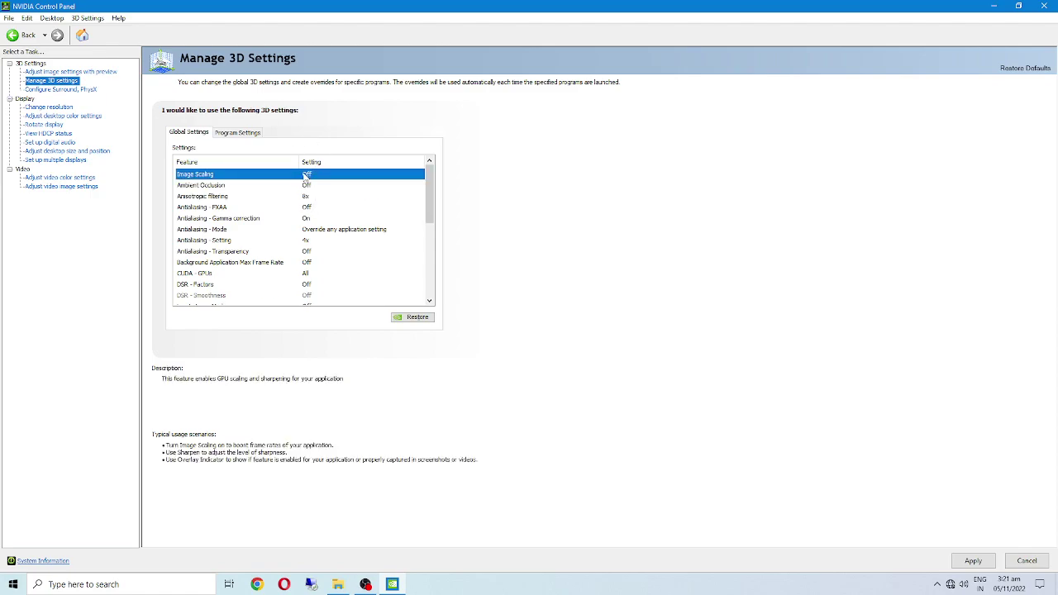
pyautogui.click(305, 176)
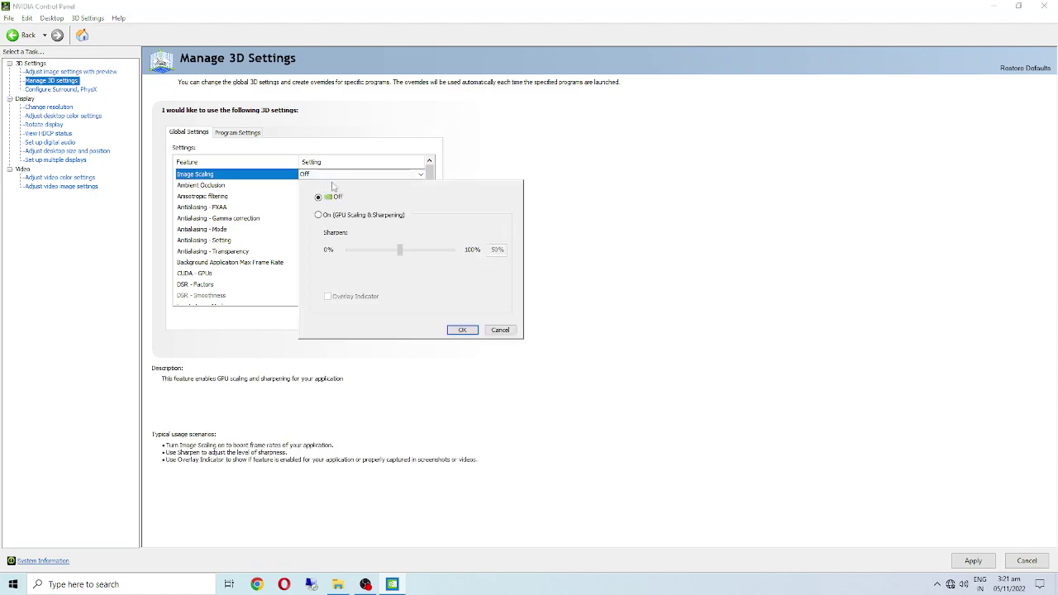
pyautogui.click(500, 330)
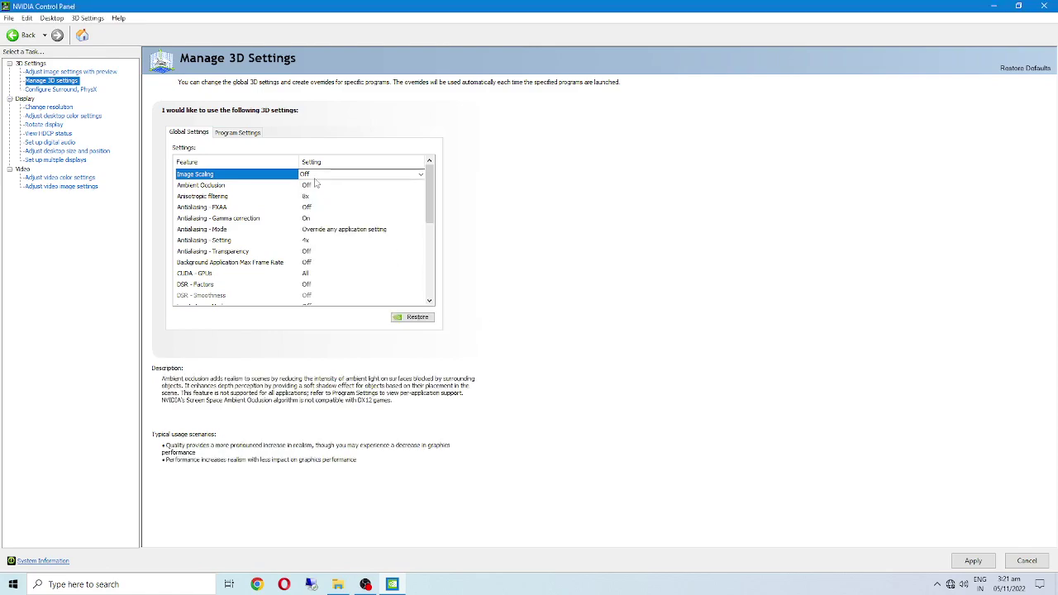
# Step: Examine the Ambient Occlusion and Anisotropic filtering entries in the global 3D settings
pyautogui.click(354, 174)
pyautogui.click(354, 175)
pyautogui.click(294, 190)
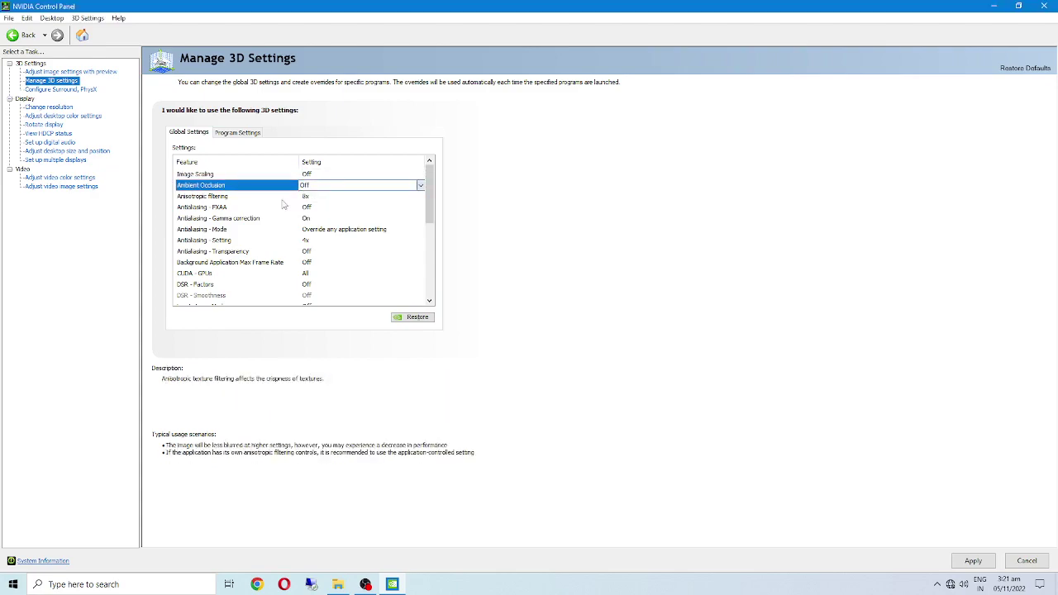
pyautogui.click(322, 199)
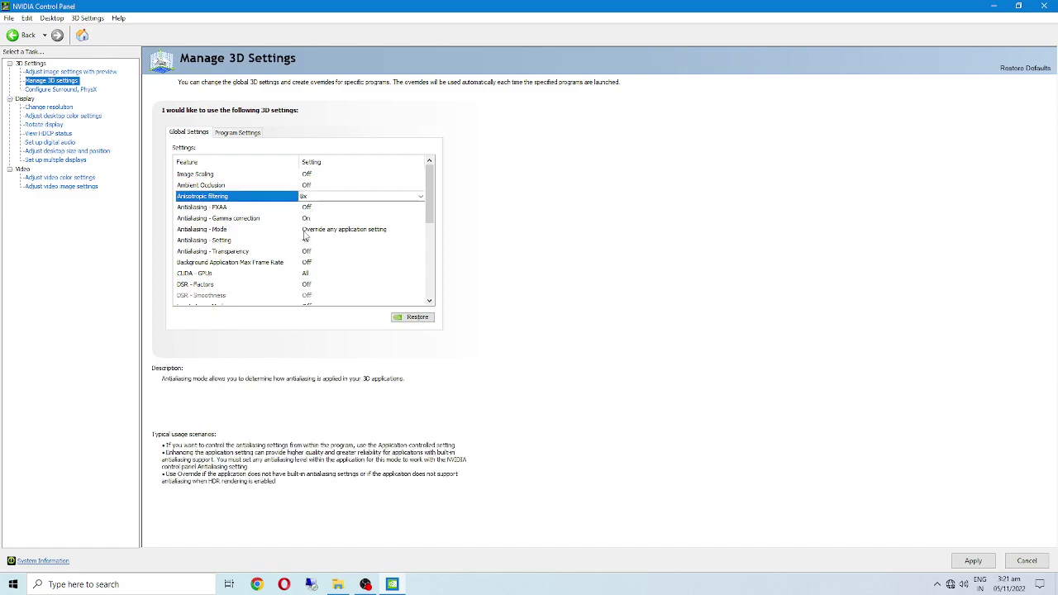
# Step: Examine the available choices for Antialiasing - Mode and close the list without picking another one
pyautogui.click(313, 232)
pyautogui.click(328, 232)
pyautogui.click(328, 232)
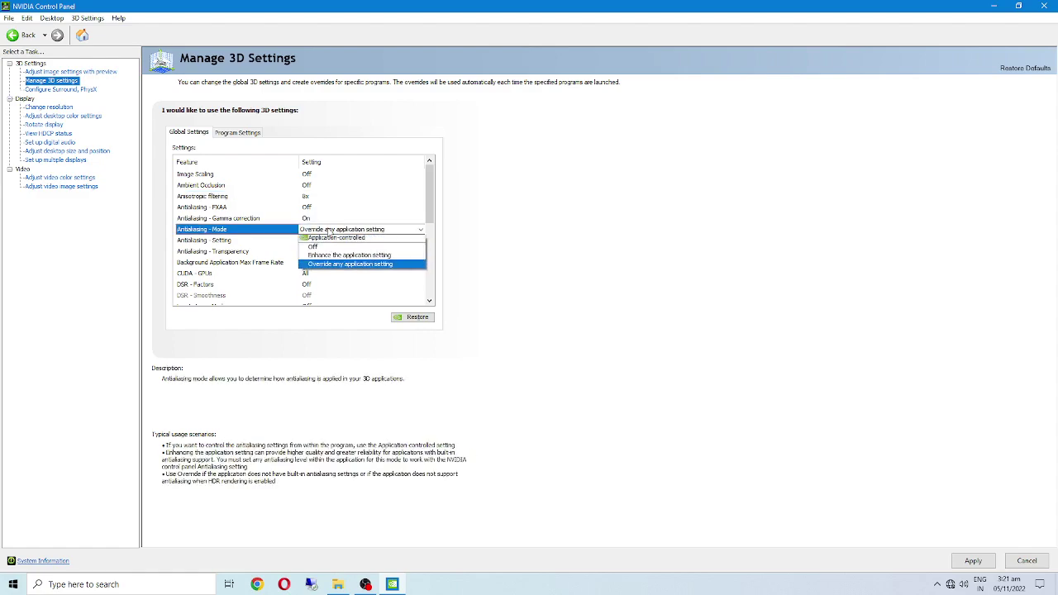
pyautogui.click(328, 232)
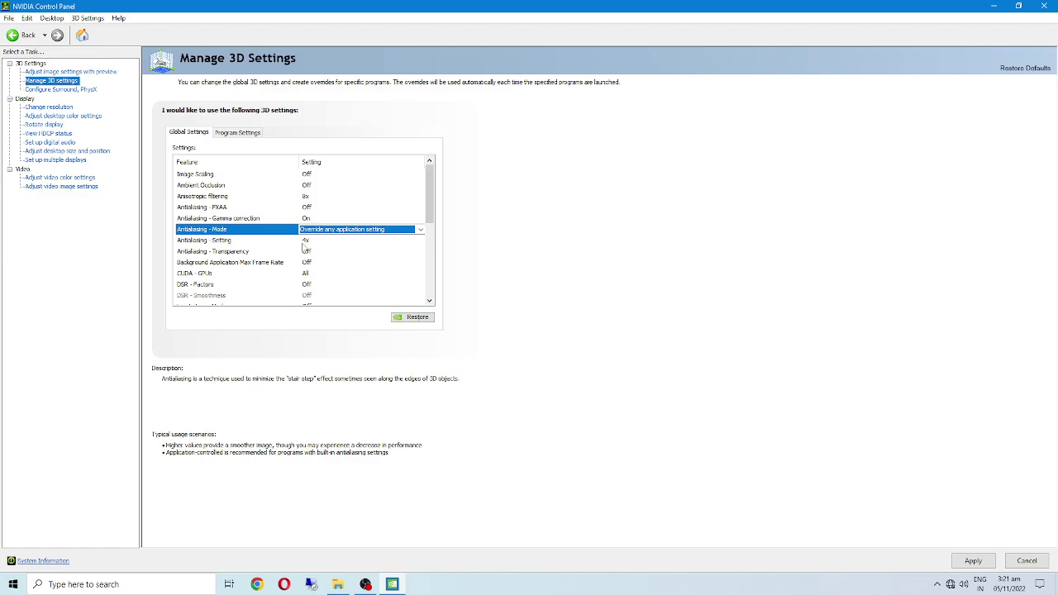
# Step: Examine the sample levels offered for Antialiasing - Setting and close the list without picking another one
pyautogui.click(307, 244)
pyautogui.click(321, 243)
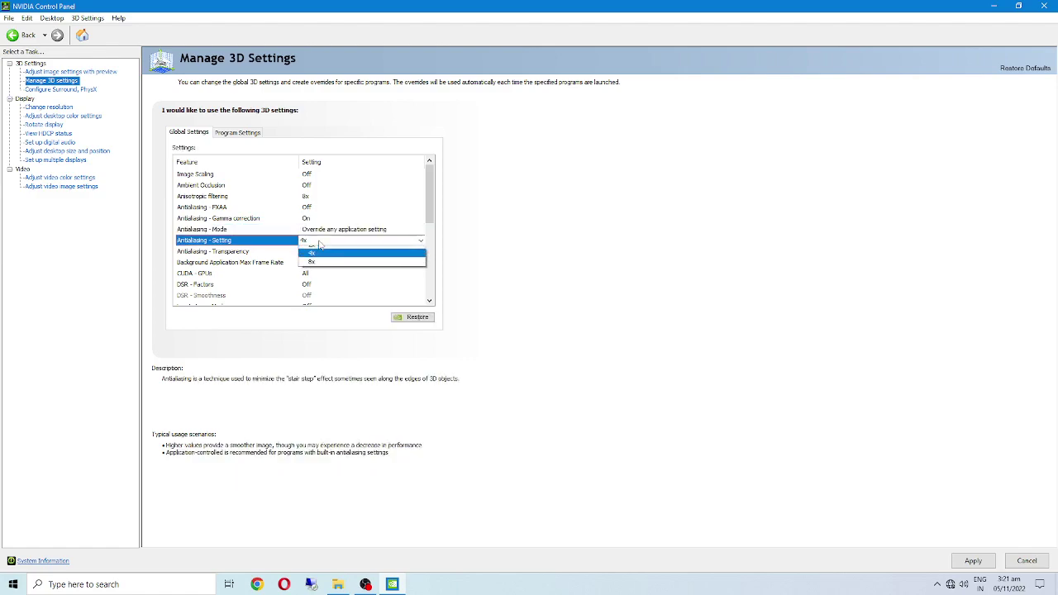
pyautogui.click(319, 244)
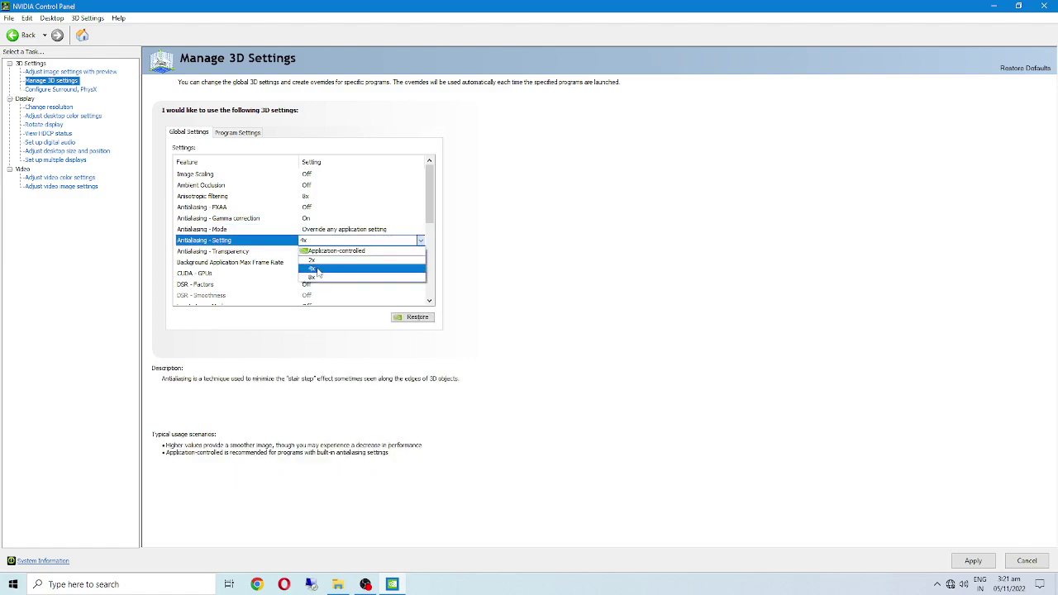
pyautogui.click(419, 241)
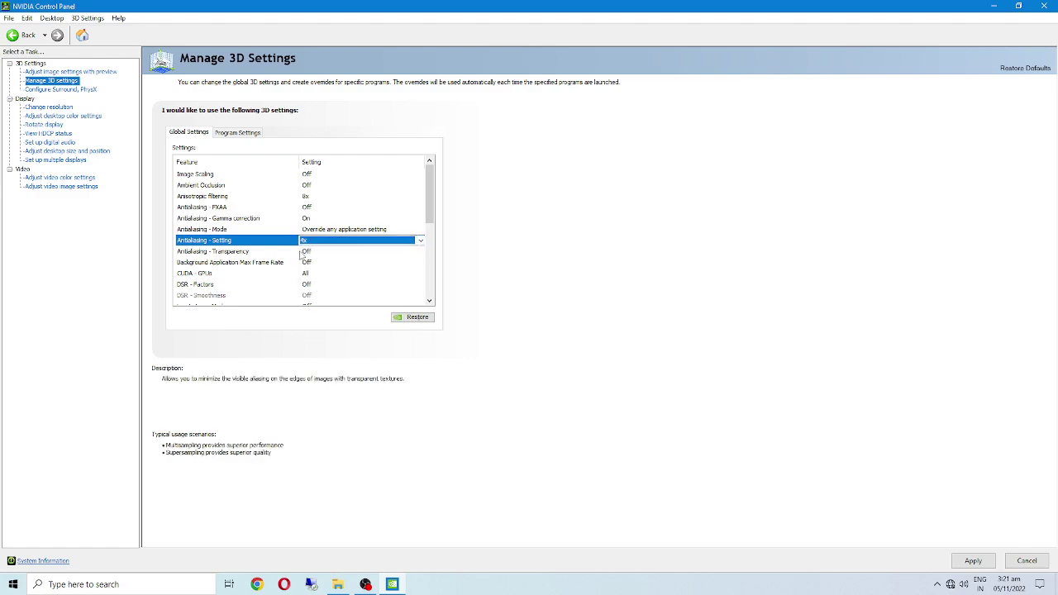
# Step: Try turning on Background Application Max Frame Rate and raising its FPS limit, and cancel the change
pyautogui.scroll(-1, 301, 256)
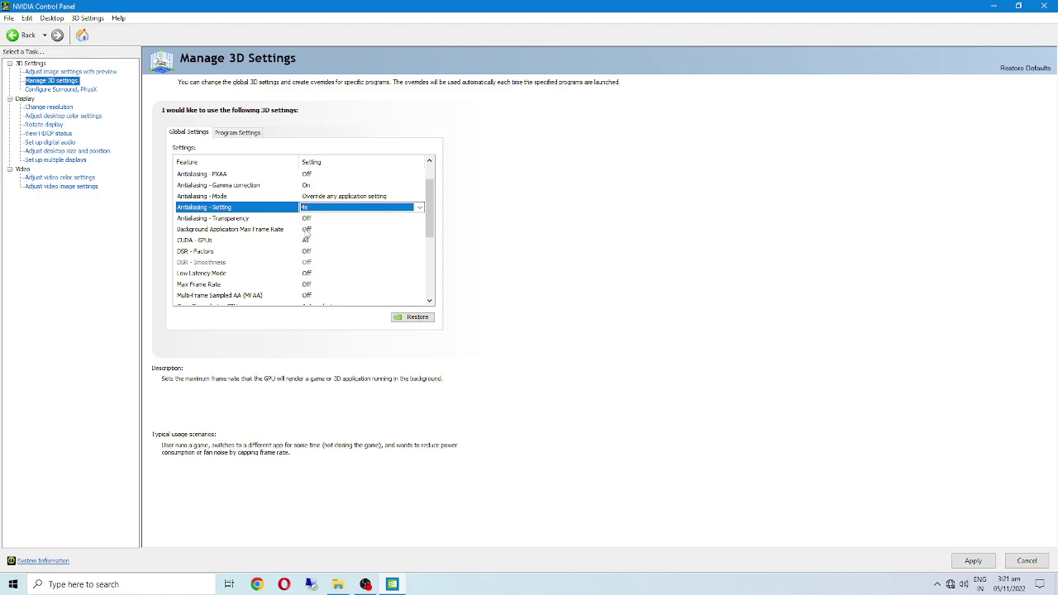
pyautogui.click(308, 232)
pyautogui.click(307, 232)
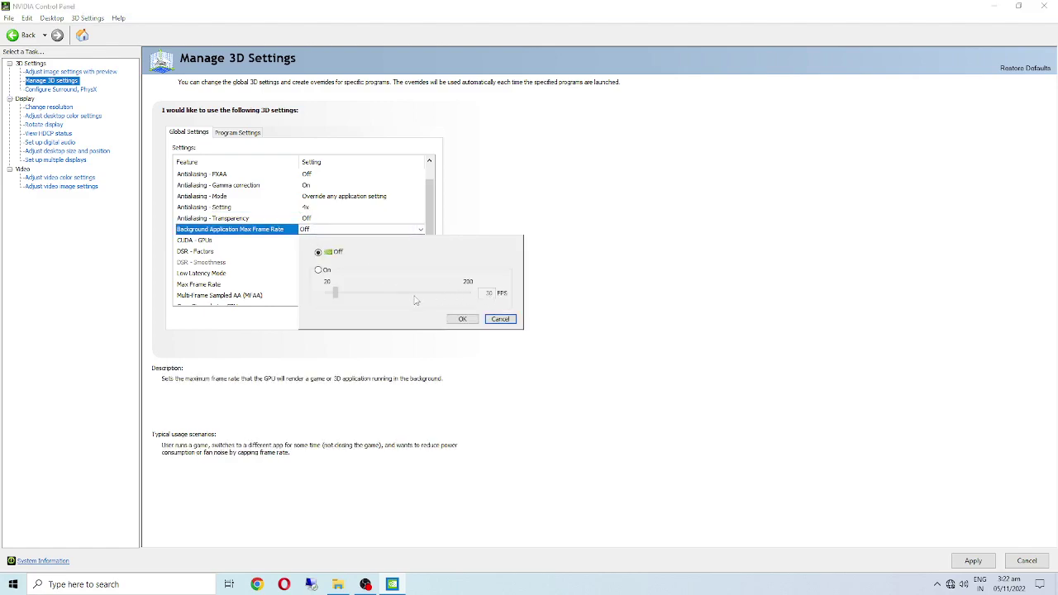
pyautogui.click(319, 271)
pyautogui.moveTo(328, 293); pyautogui.dragTo(479, 294)
pyautogui.click(500, 319)
# Step: Examine the Low Latency Mode choices and close the list without picking another one
pyautogui.moveTo(257, 248)
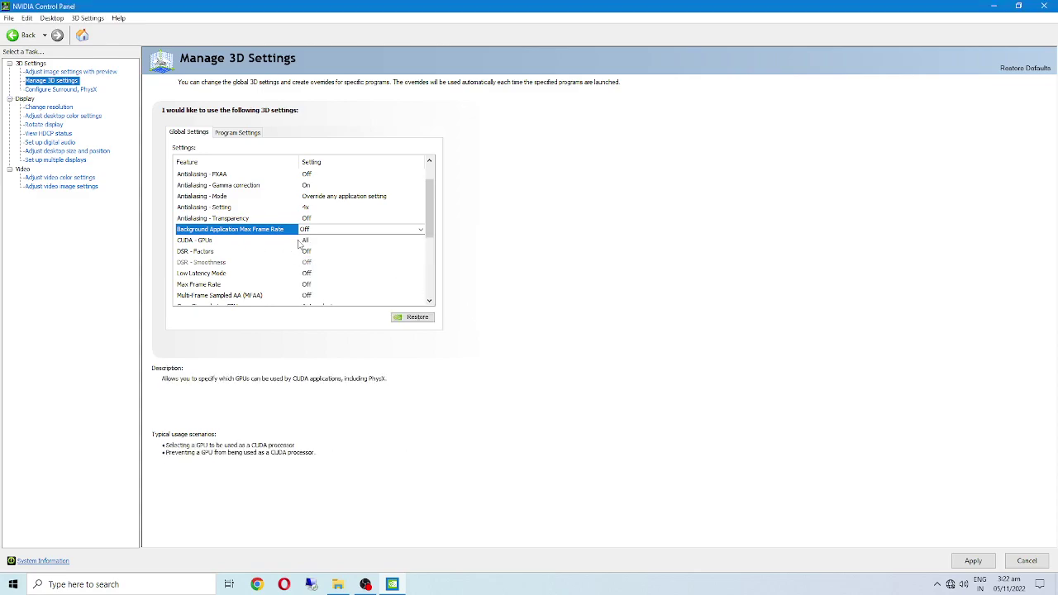
pyautogui.scroll(-1, 304, 248)
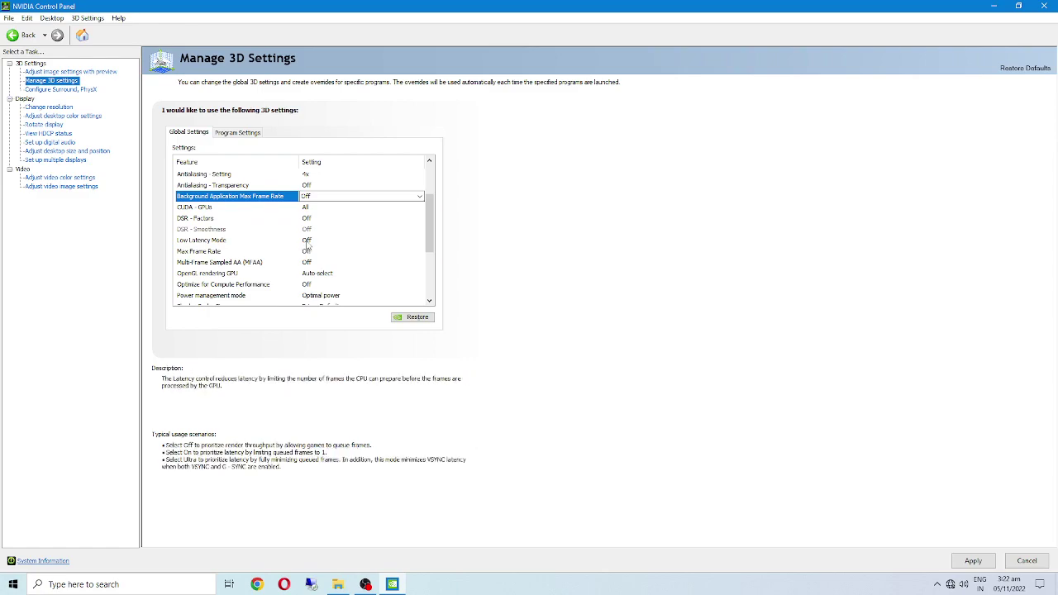
pyautogui.click(307, 241)
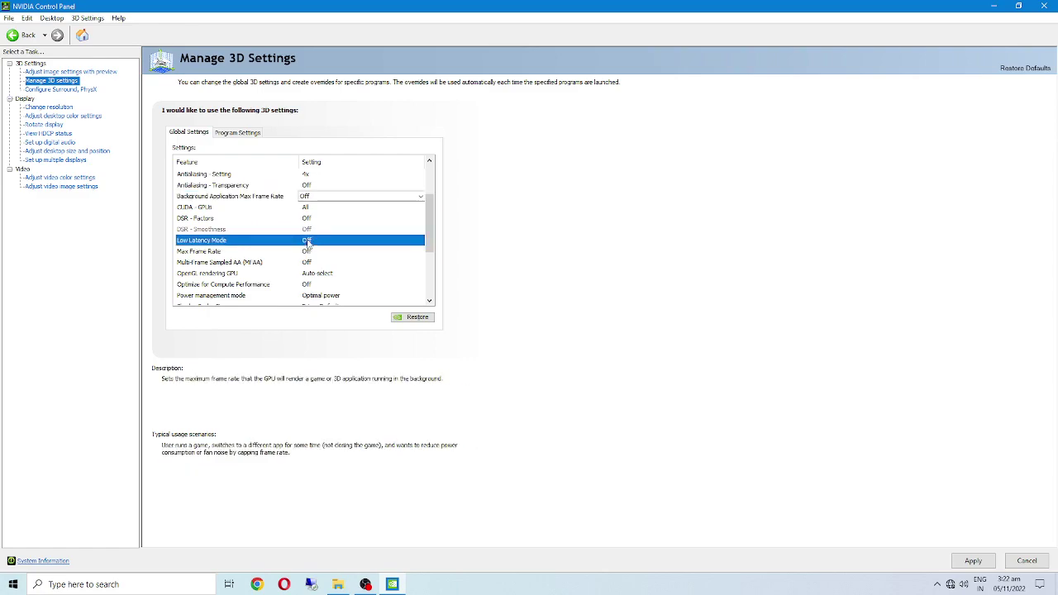
pyautogui.click(307, 241)
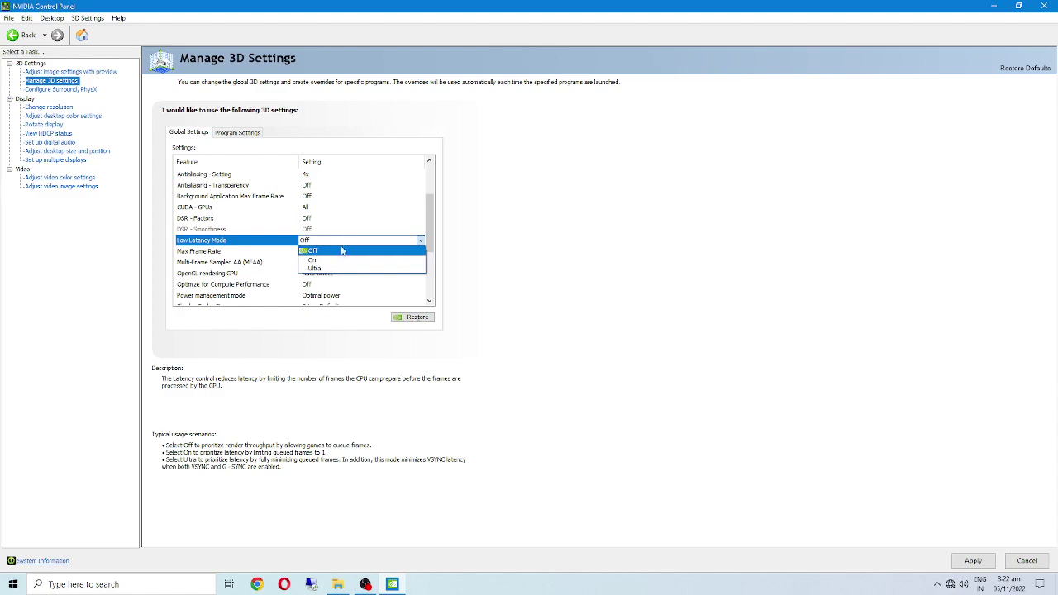
pyautogui.click(226, 259)
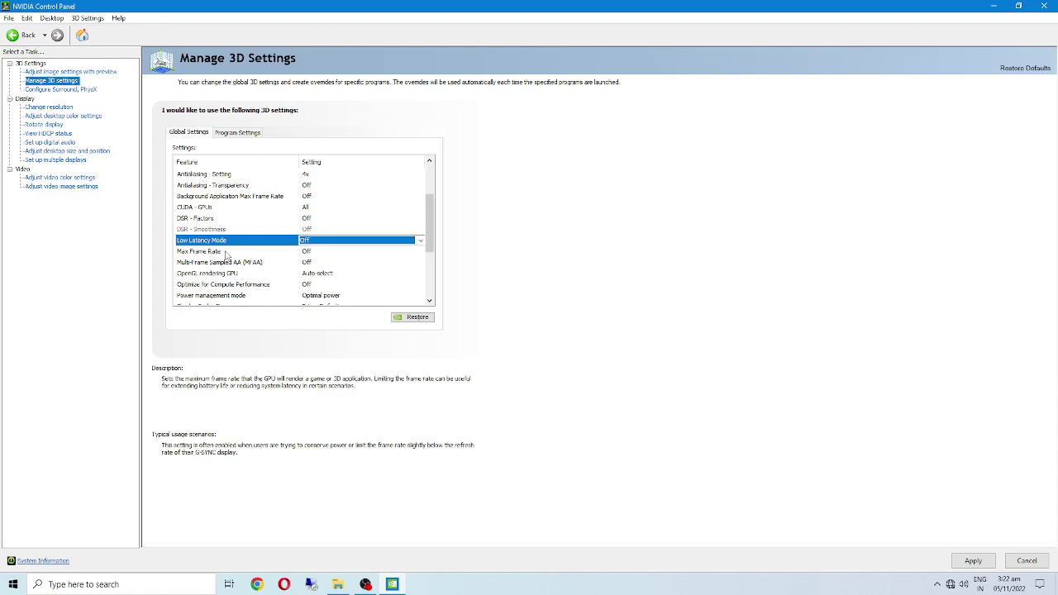
# Step: Try turning on Max Frame Rate and raising its FPS limit, cancel, and reopen and dismiss its options once more
pyautogui.click(275, 257)
pyautogui.click(327, 253)
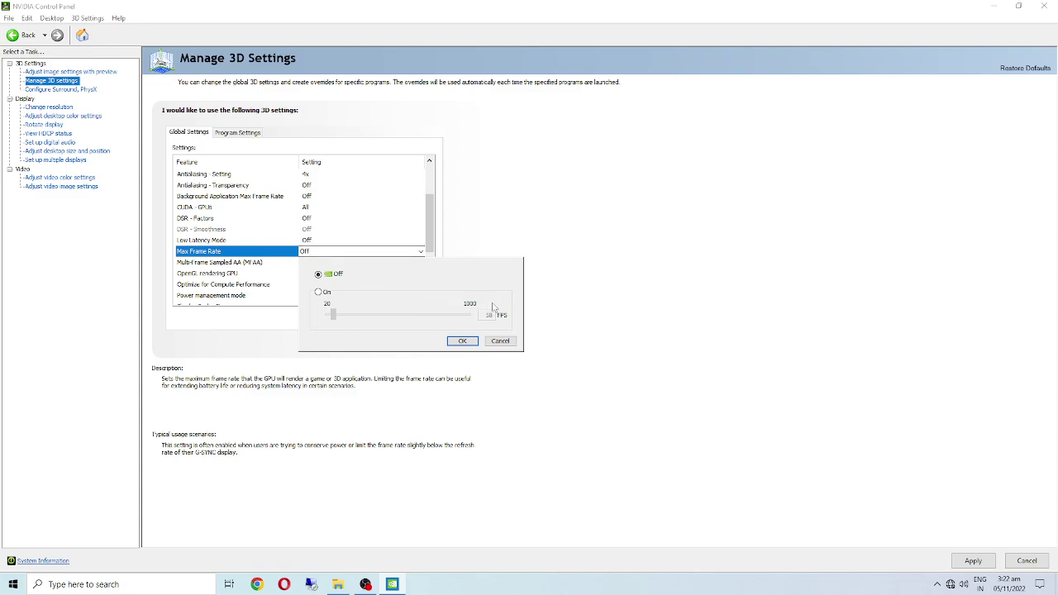
pyautogui.click(319, 293)
pyautogui.moveTo(333, 314); pyautogui.dragTo(439, 314)
pyautogui.click(500, 340)
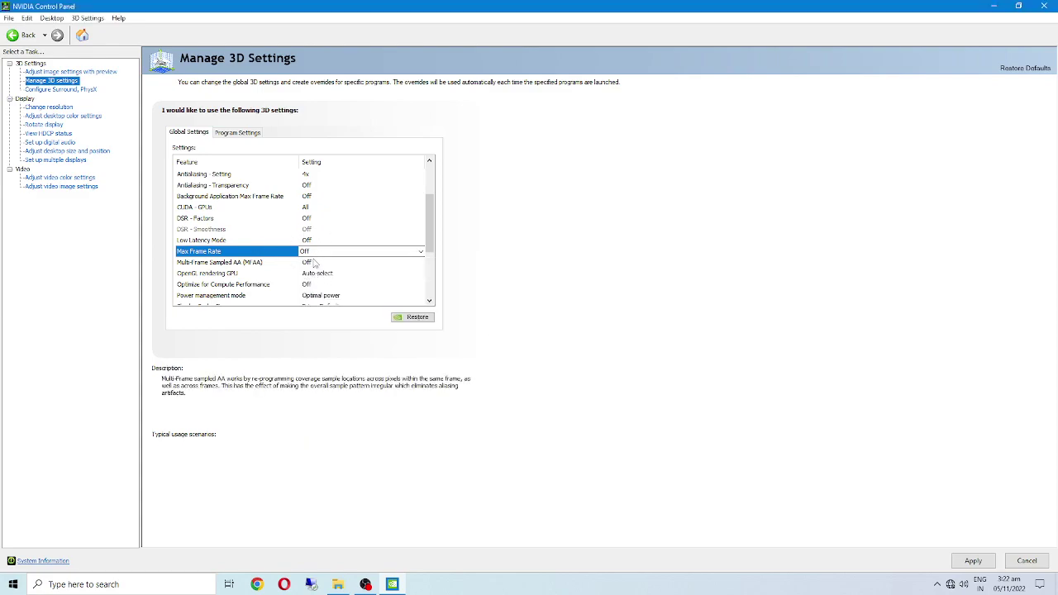
pyautogui.click(317, 257)
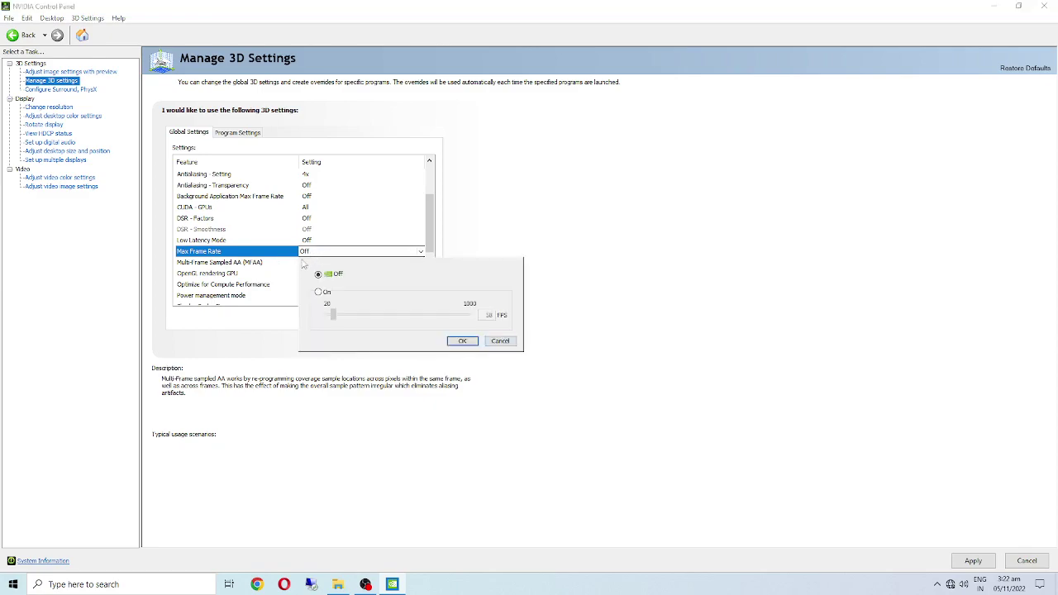
pyautogui.click(500, 341)
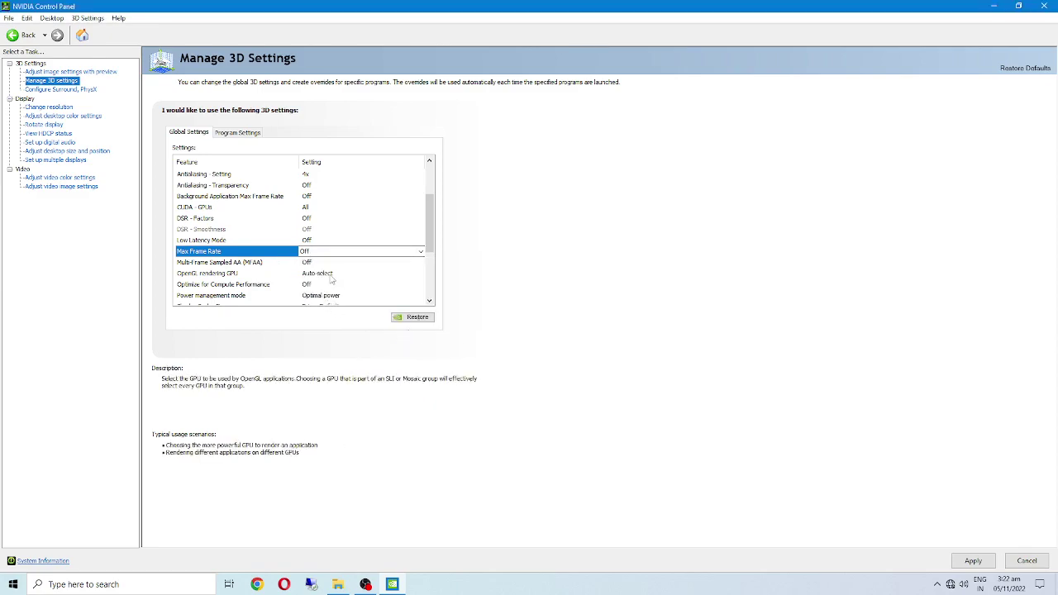
# Step: Examine the GPU choices for OpenGL rendering GPU and pick Auto-select
pyautogui.click(335, 275)
pyautogui.click(341, 273)
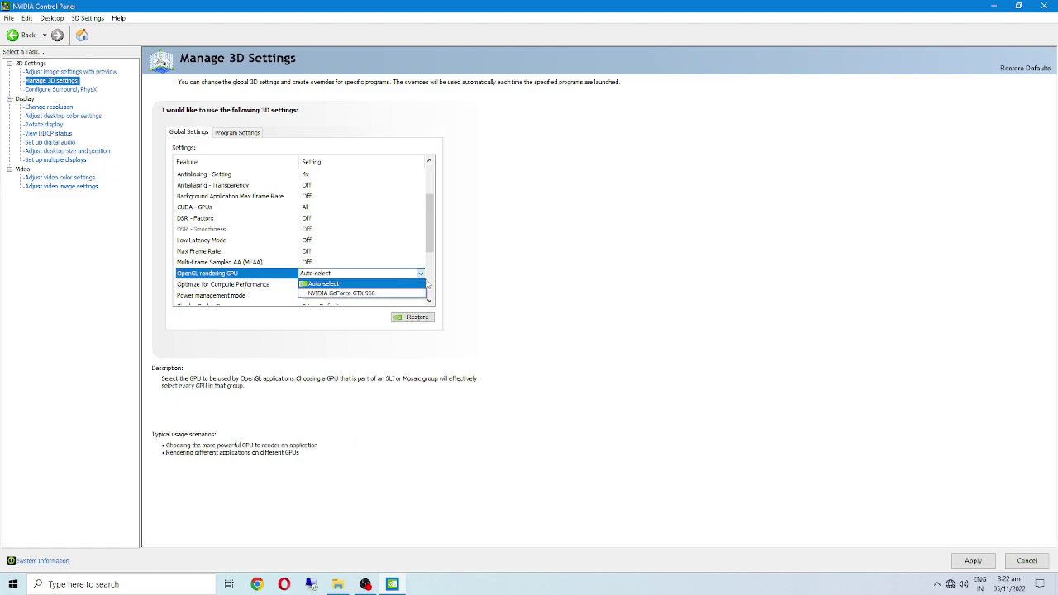
pyautogui.click(324, 284)
# Step: Examine the Optimize for Compute Performance choices and close the list without picking another one
pyautogui.scroll(-2, 239, 277)
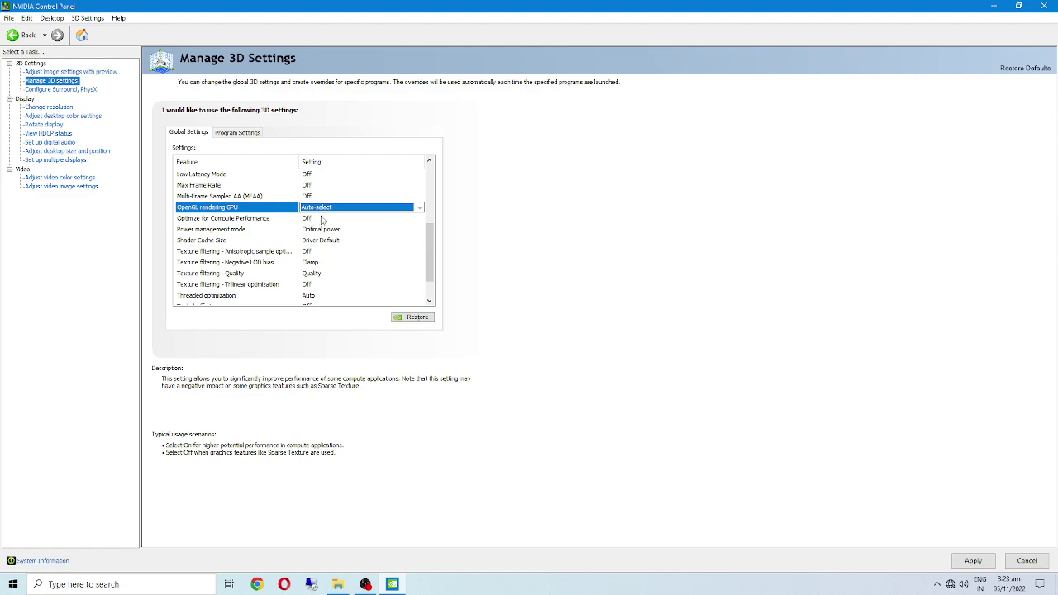
pyautogui.scroll(-1, 279, 229)
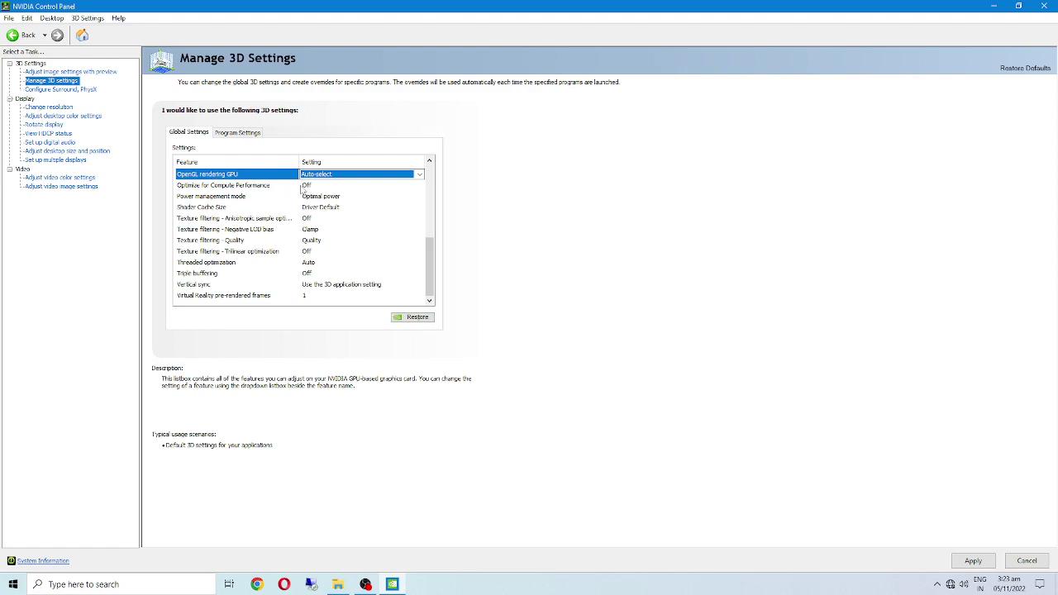
pyautogui.click(321, 189)
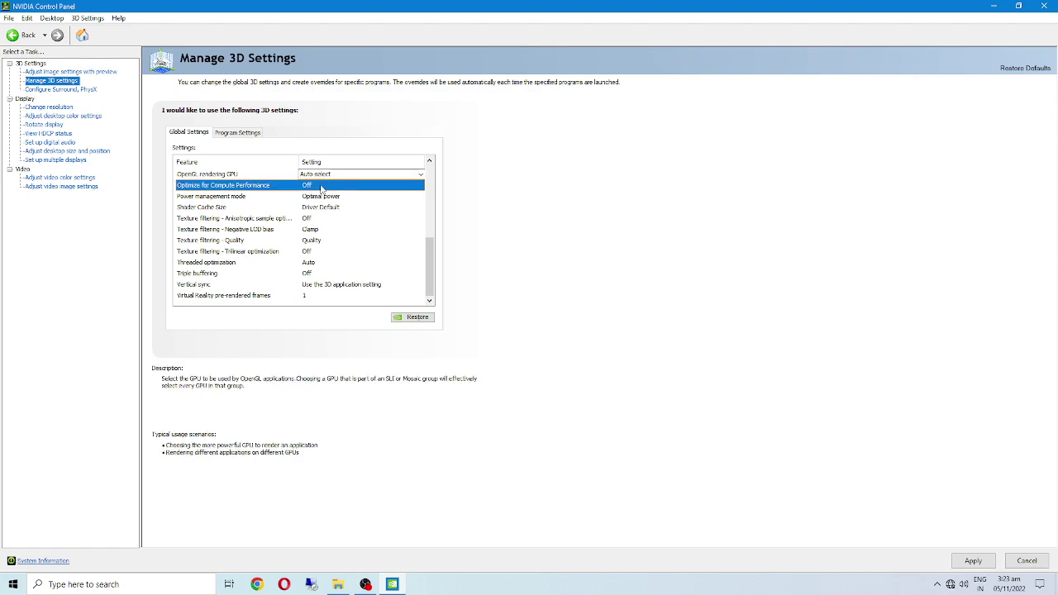
pyautogui.click(320, 189)
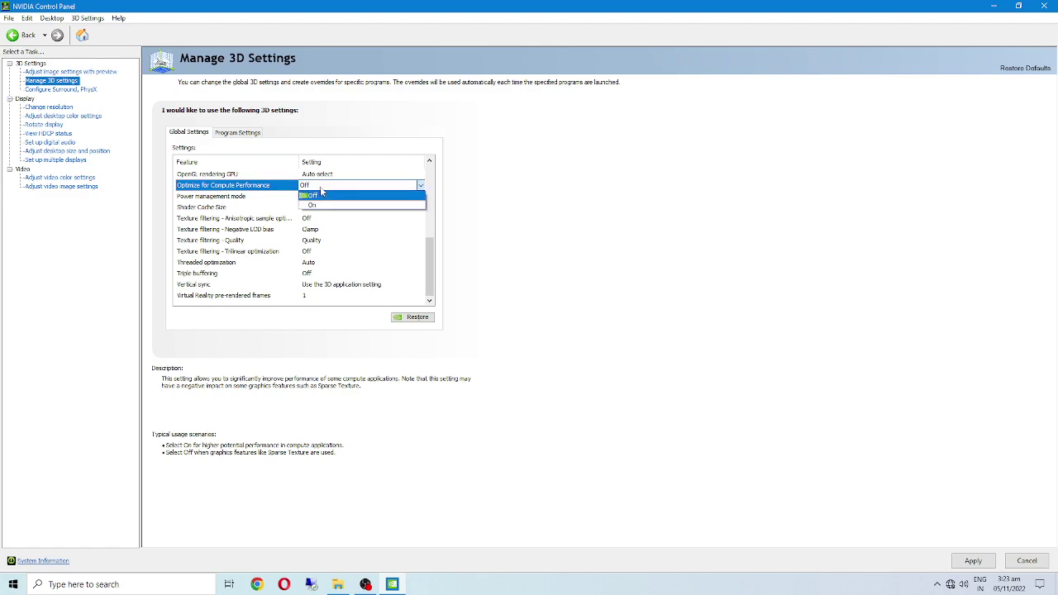
pyautogui.click(320, 190)
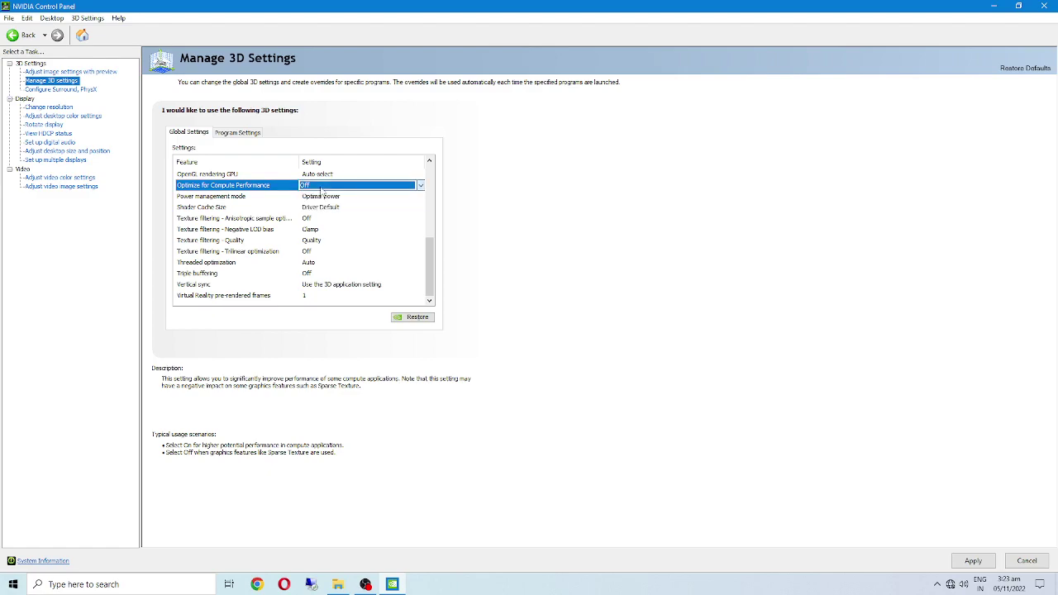
# Step: Examine the Power management mode choices and close the list without picking another one
pyautogui.click(306, 198)
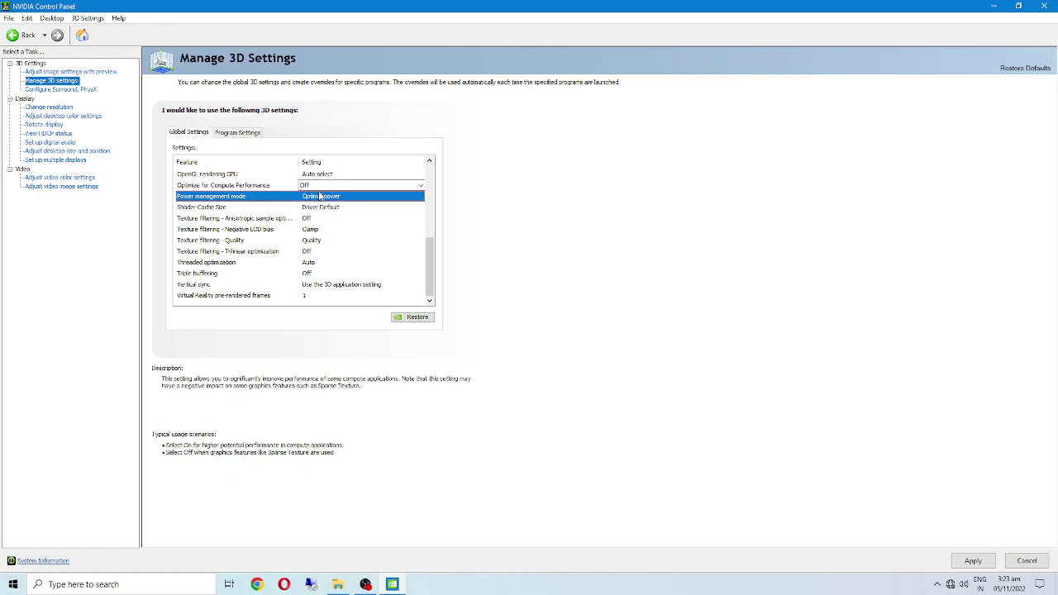
pyautogui.click(319, 196)
pyautogui.click(341, 197)
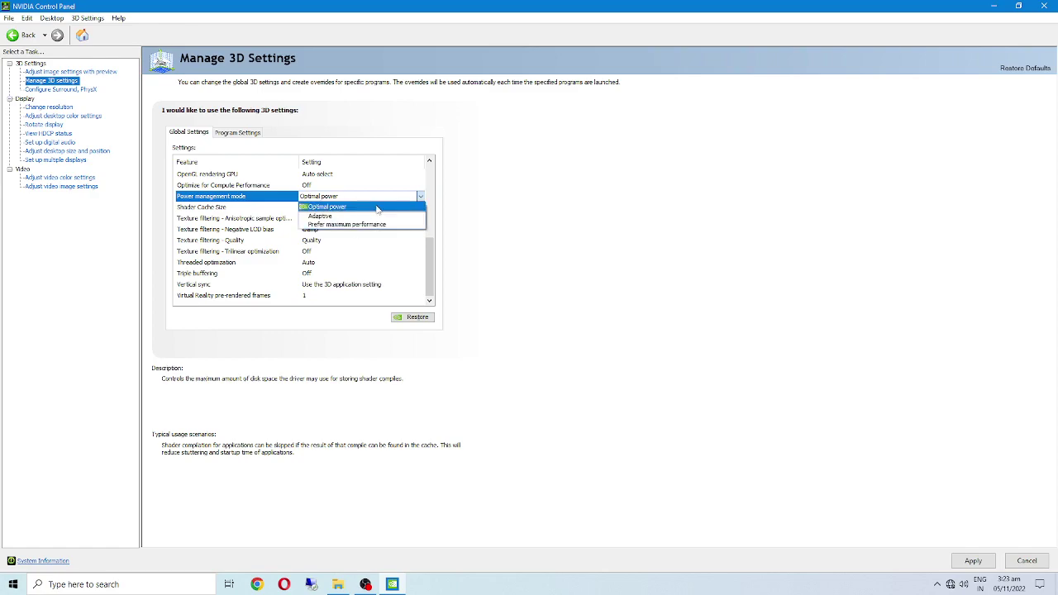
pyautogui.click(233, 213)
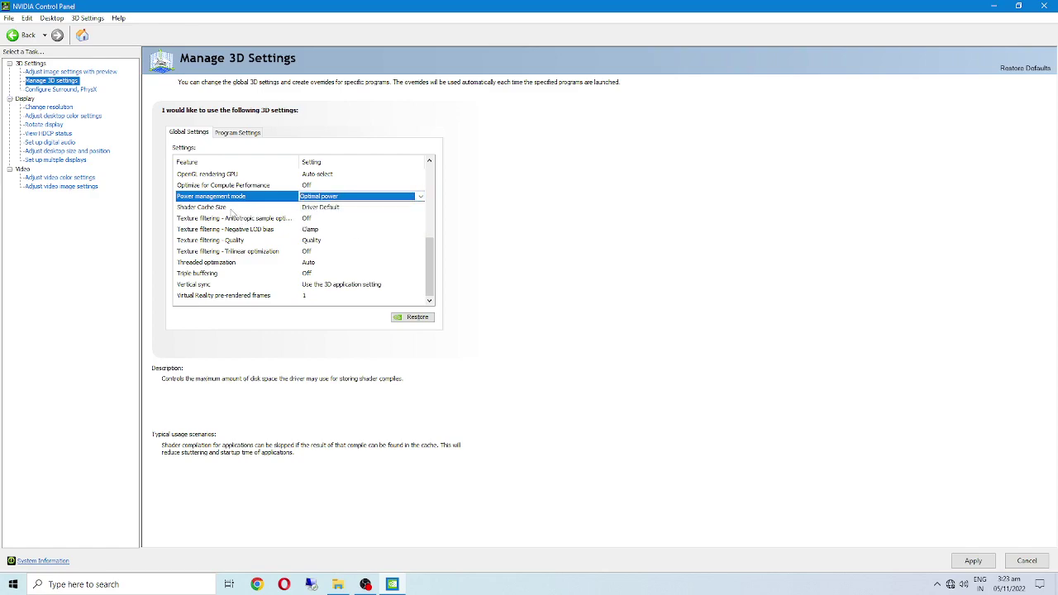
# Step: Examine the Shader Cache Size choices and close the list without picking another one
pyautogui.click(237, 210)
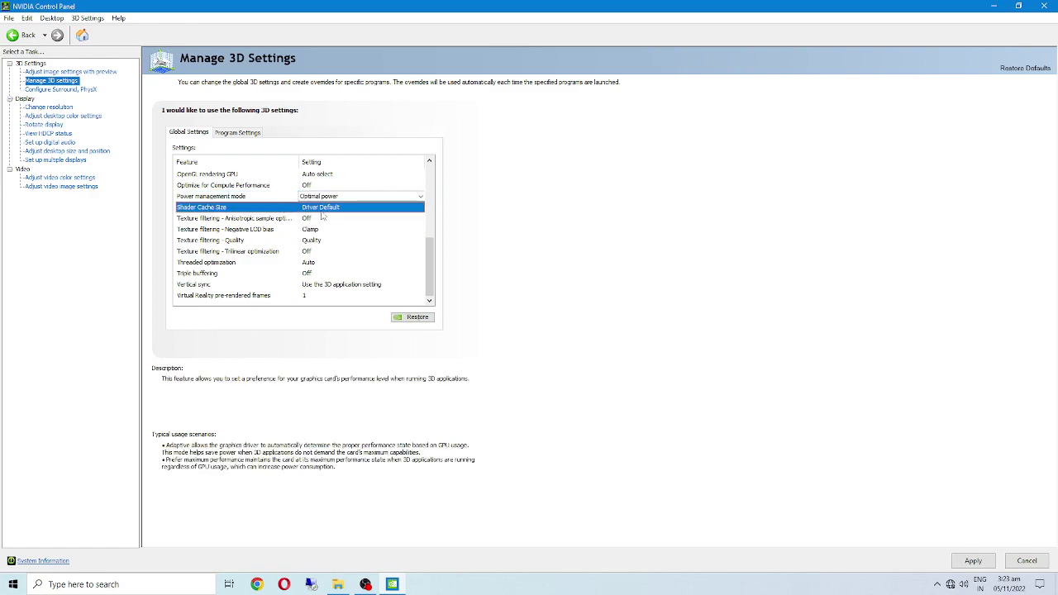
pyautogui.click(324, 207)
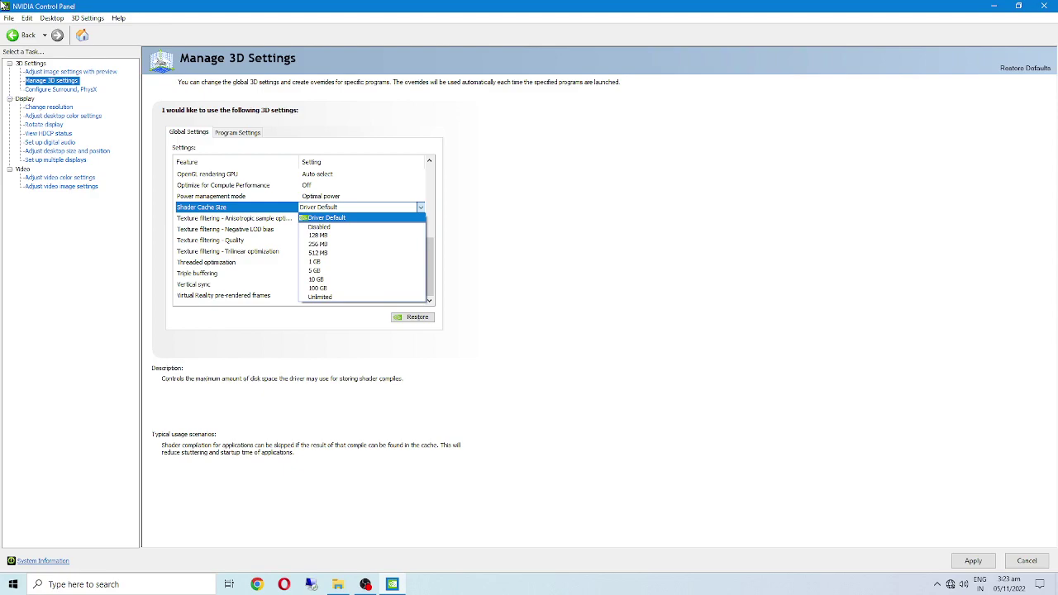
pyautogui.click(256, 246)
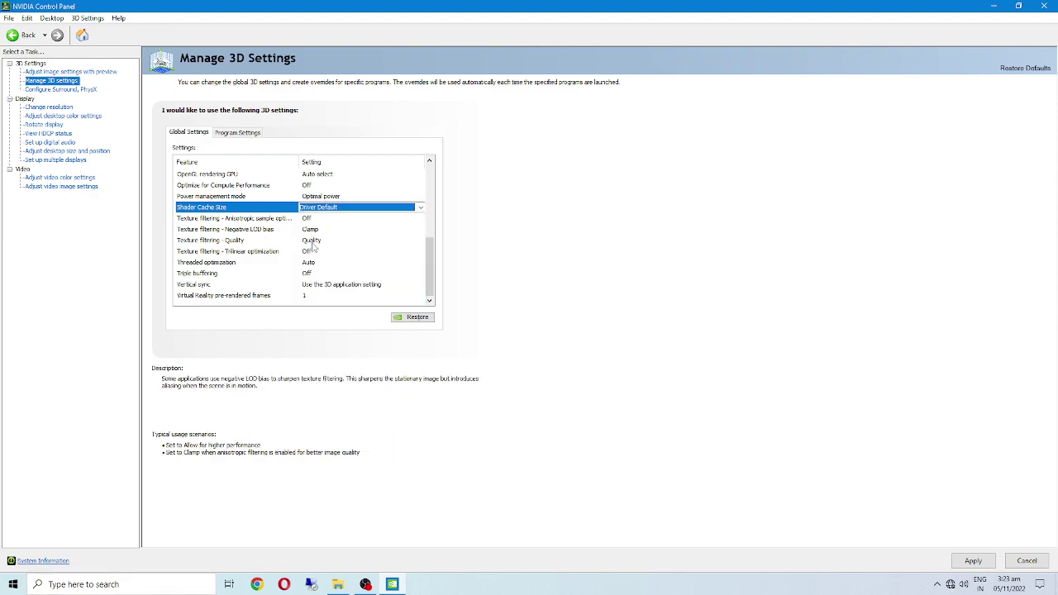
# Step: Set Texture filtering - Negative LOD bias to Allow in the global 3D settings
pyautogui.click(275, 239)
pyautogui.scroll(3, 277, 242)
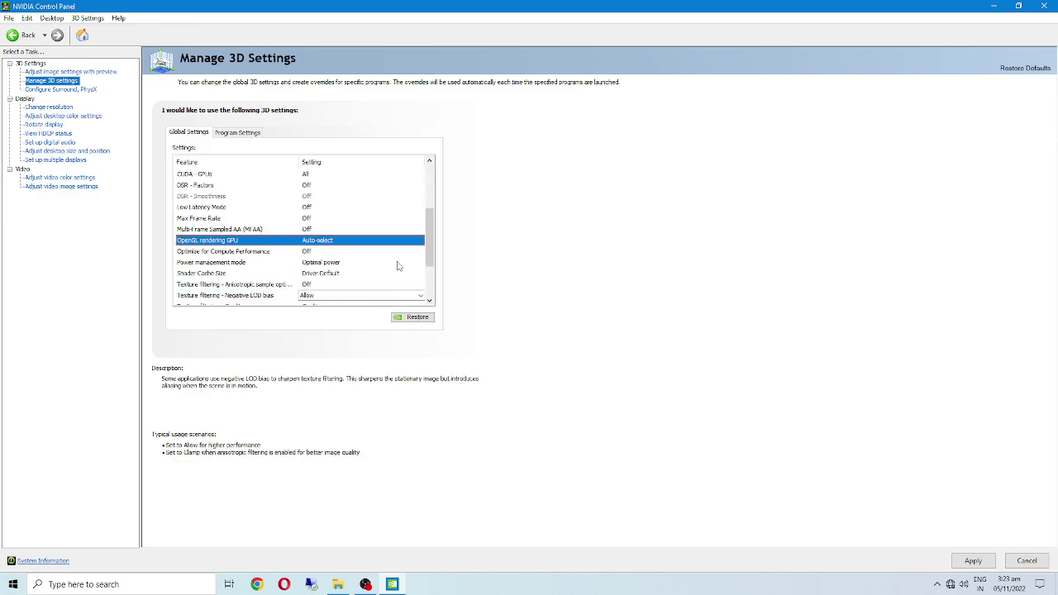
pyautogui.scroll(-2, 396, 267)
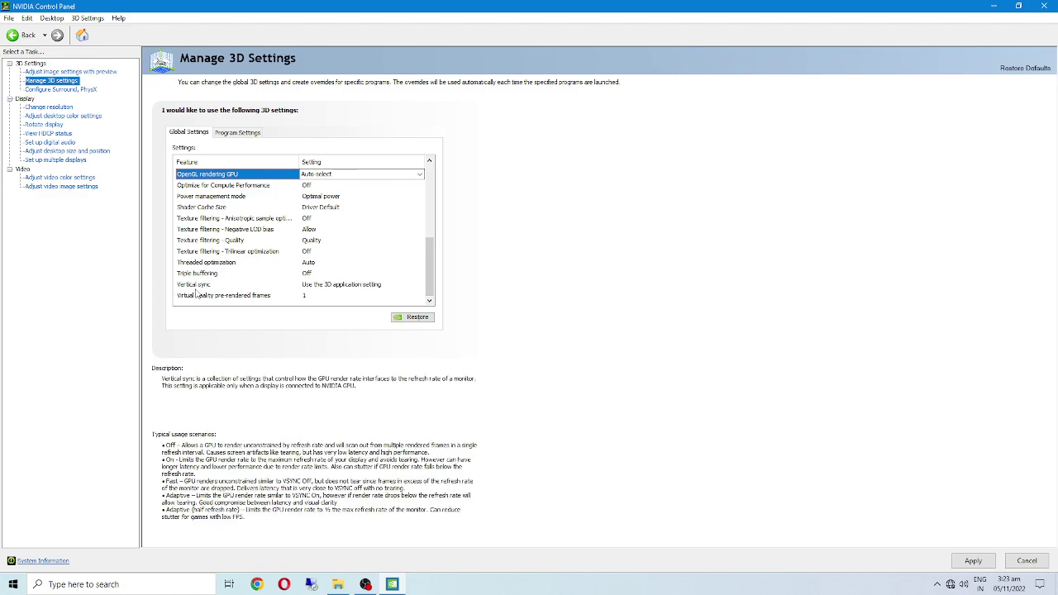
# Step: Examine the Virtual Reality pre-rendered frames choices and close the list without picking another one
pyautogui.click(260, 296)
pyautogui.click(314, 297)
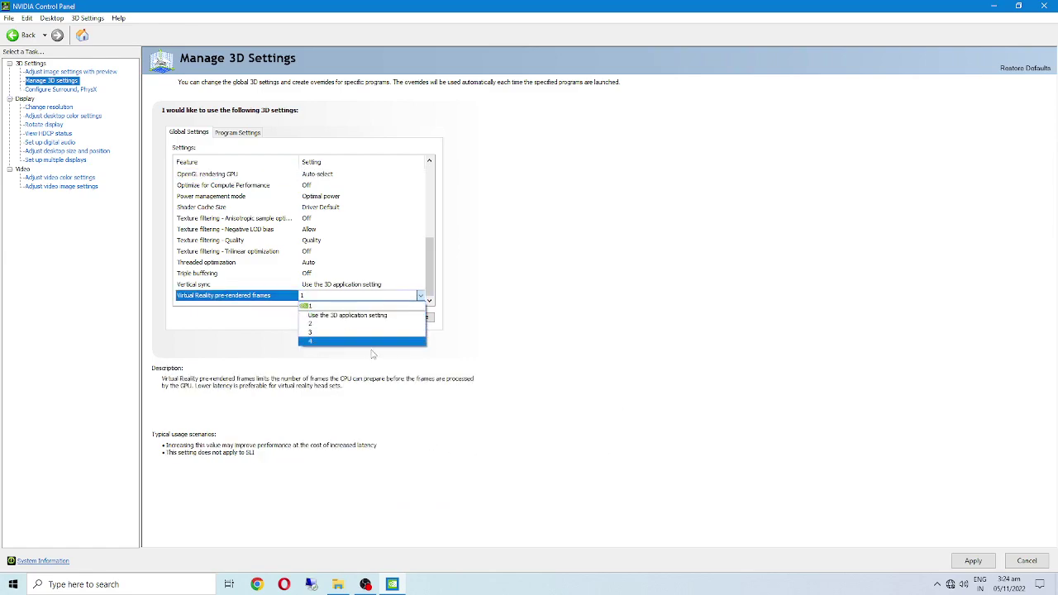
pyautogui.press('Up')
pyautogui.press('Up')
pyautogui.press('Up')
pyautogui.press('Down')
pyautogui.press('Down')
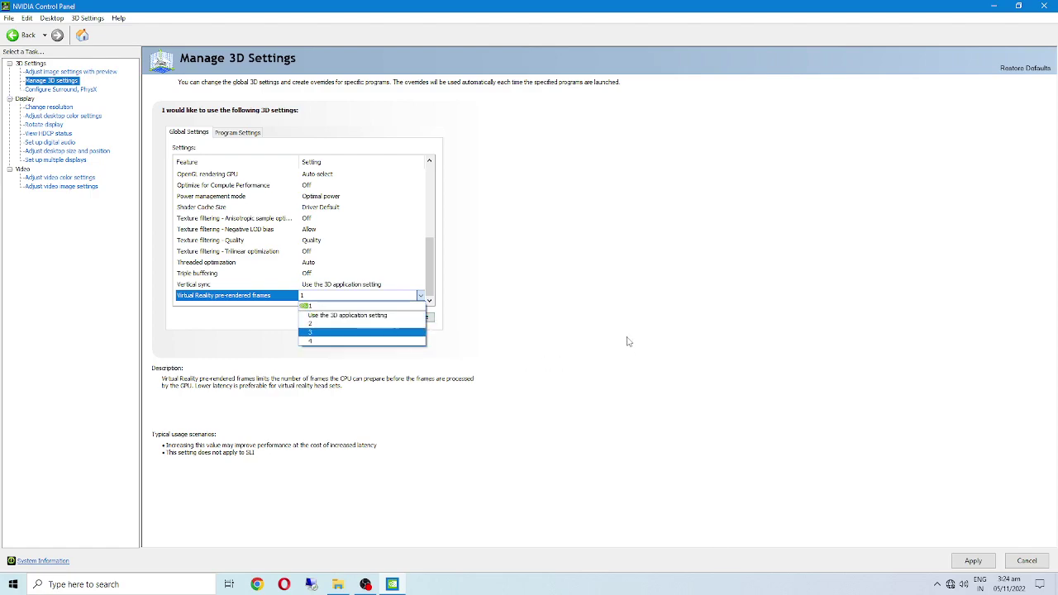
pyautogui.press('Escape')
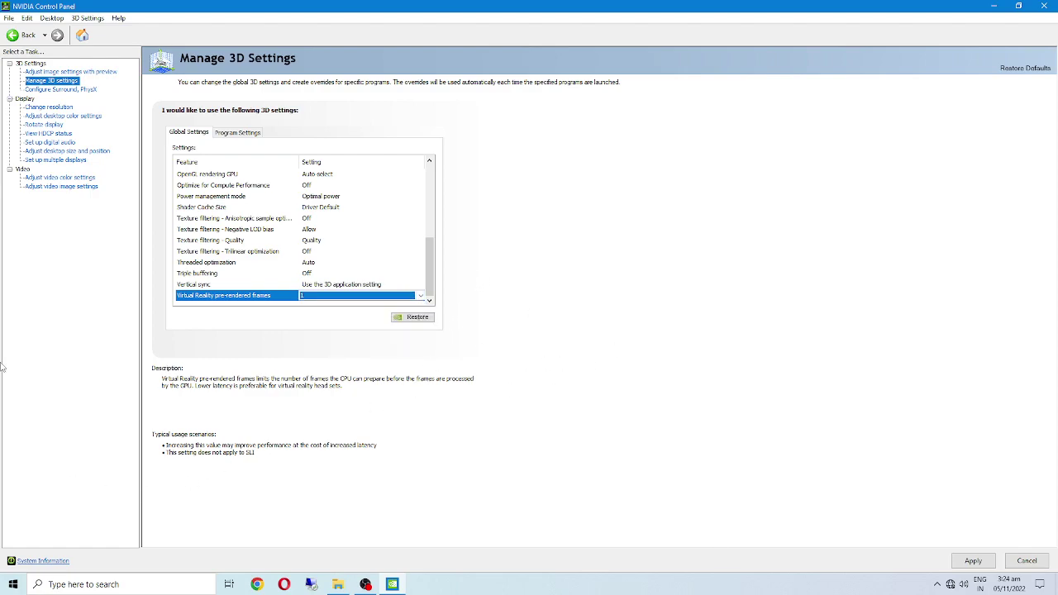
# Step: Visit the image preview page, go on to Configure Surround, PhysX, and discard the unapplied 3D setting changes
pyautogui.click(83, 73)
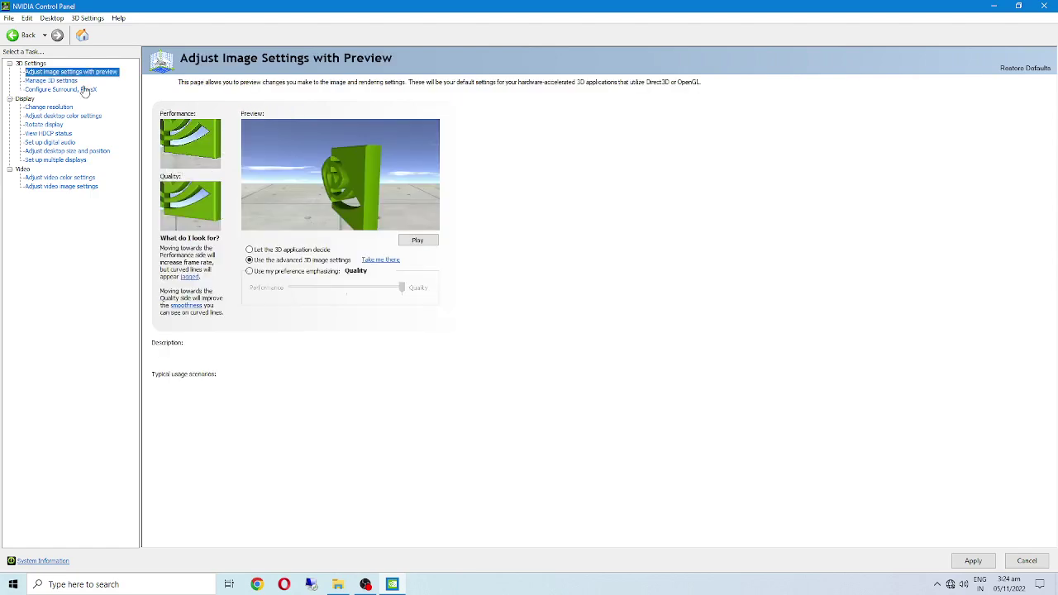
pyautogui.click(85, 90)
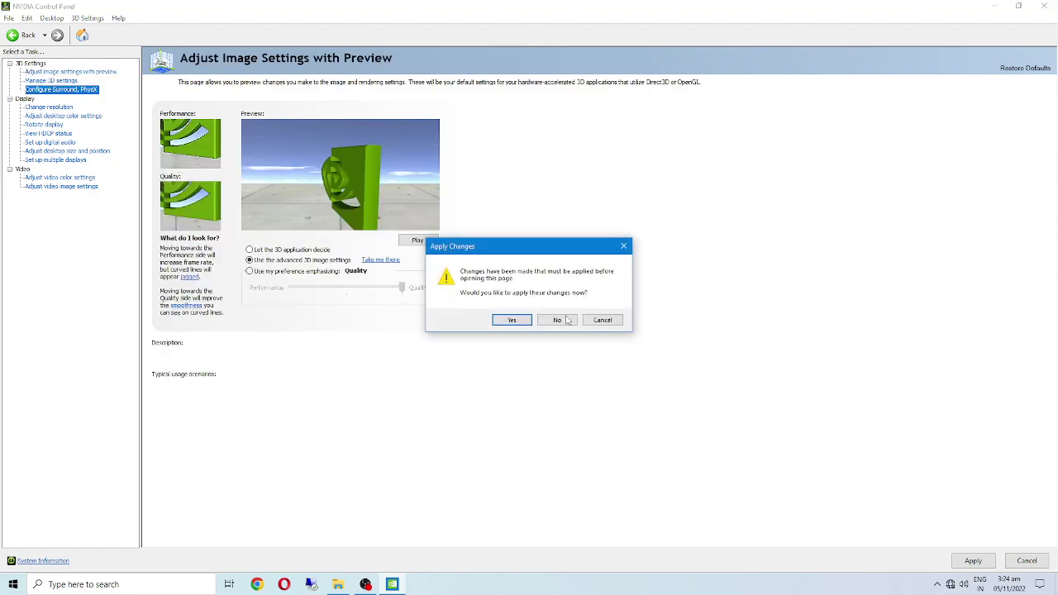
pyautogui.click(558, 320)
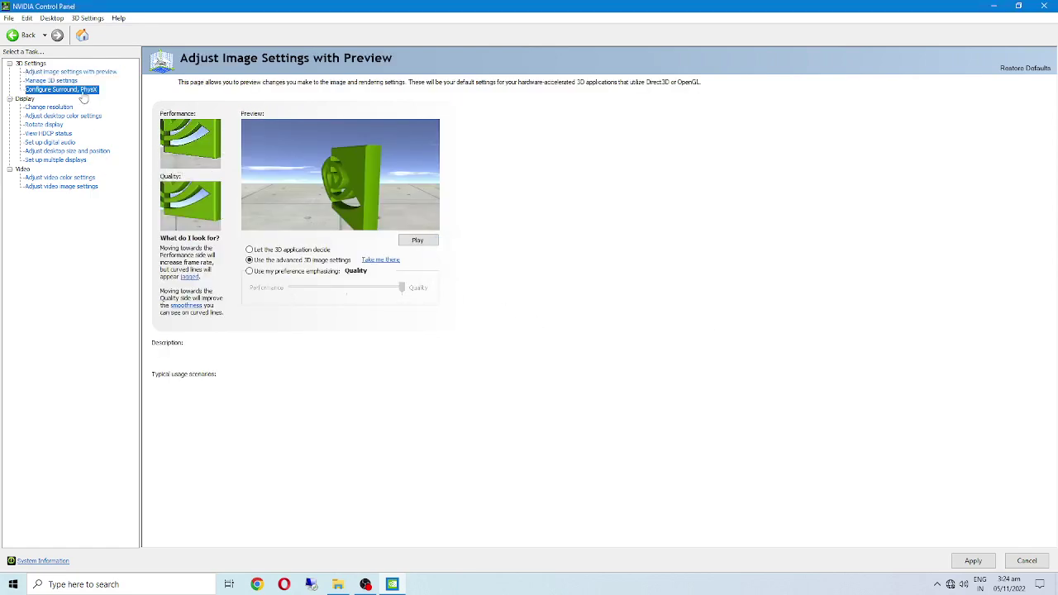
# Step: Return to Manage 3D settings and restore all global settings to their default values
pyautogui.click(47, 81)
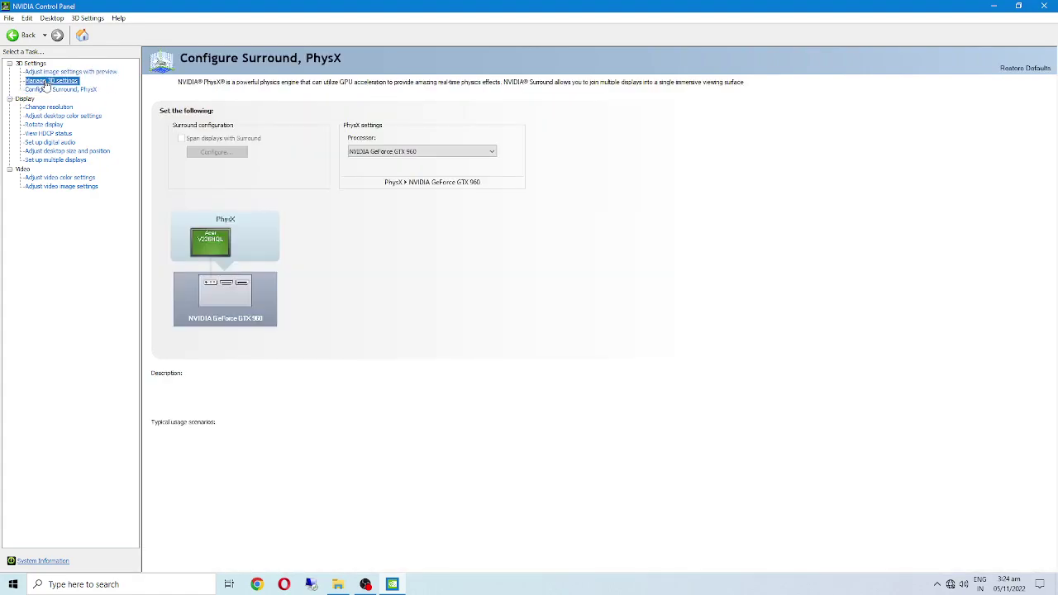
pyautogui.scroll(-3, 345, 237)
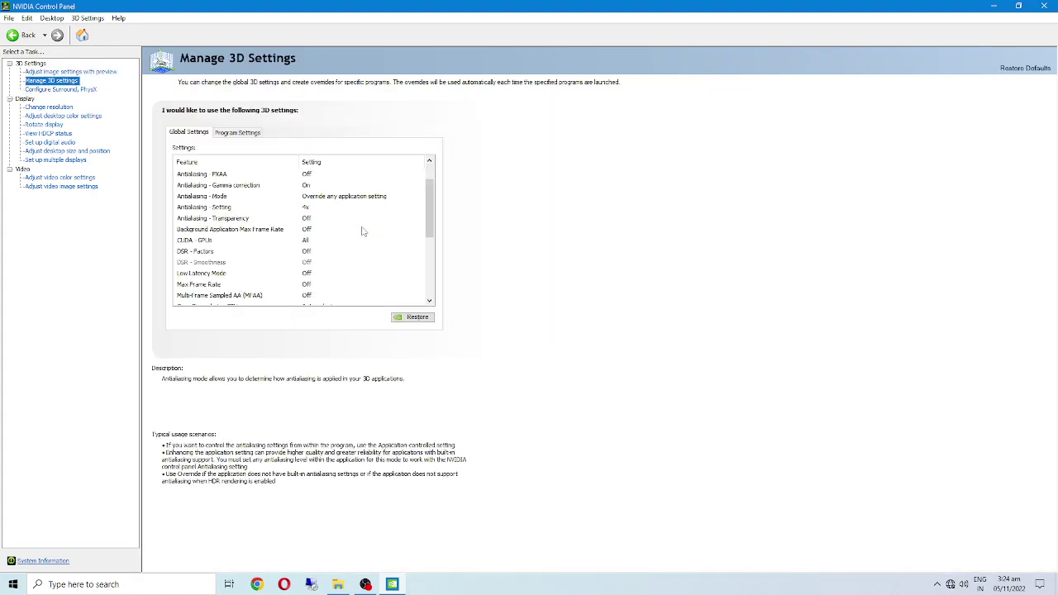
pyautogui.scroll(-2, 346, 237)
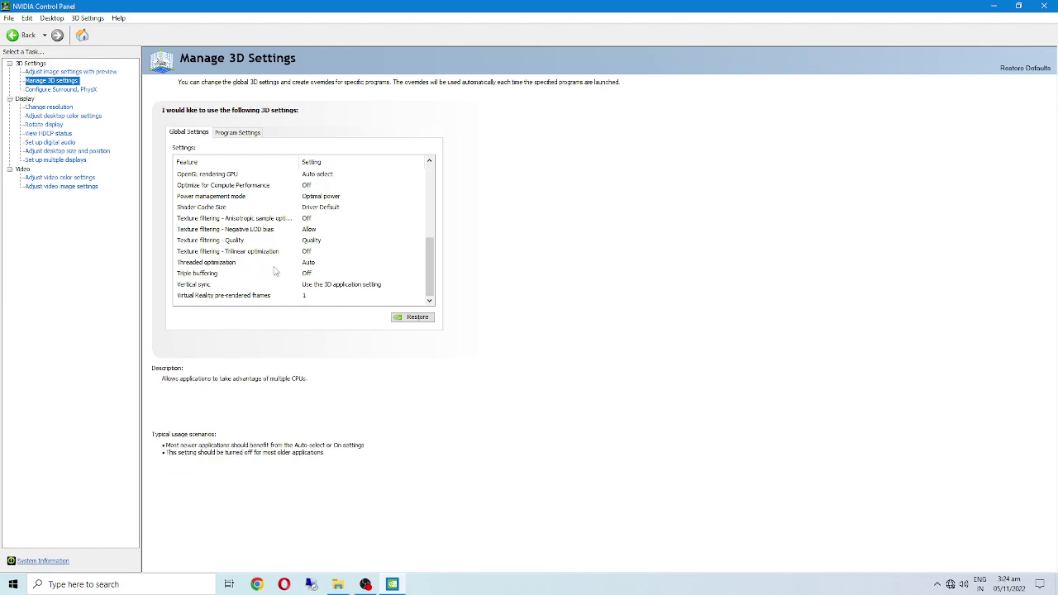
pyautogui.click(339, 286)
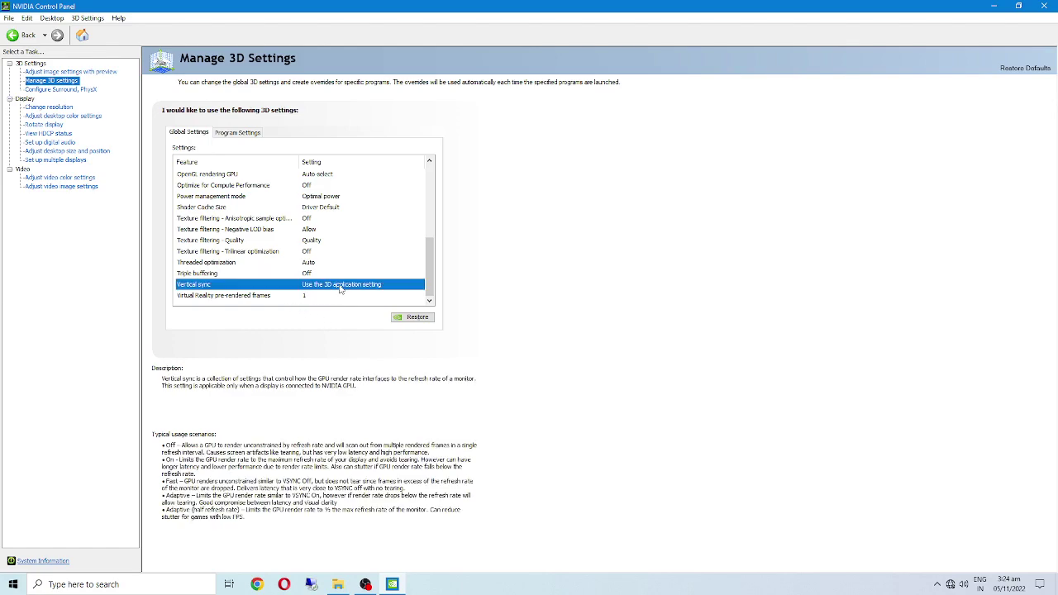
pyautogui.click(406, 318)
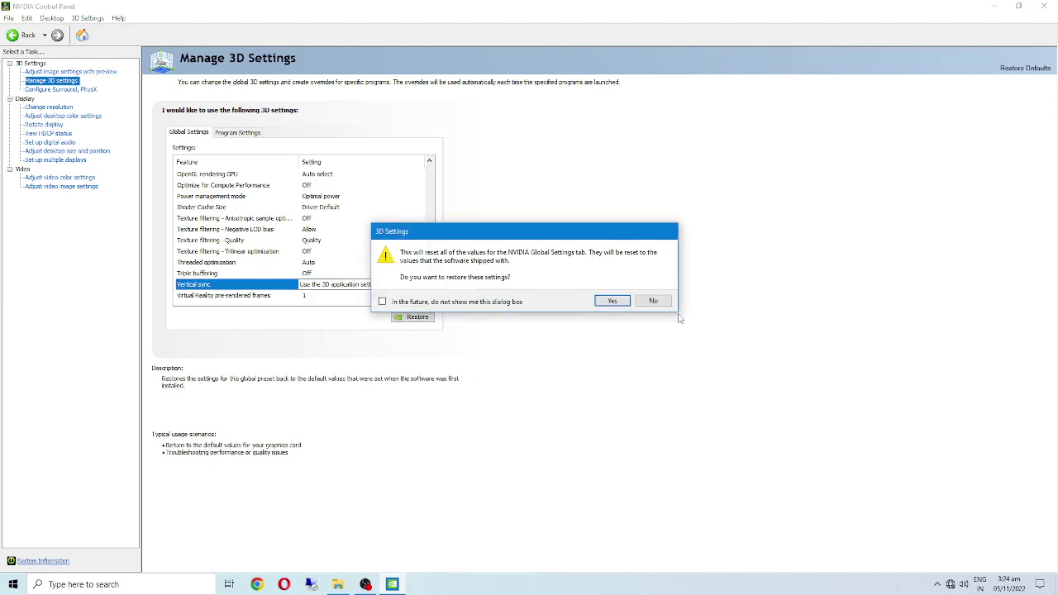
pyautogui.click(611, 301)
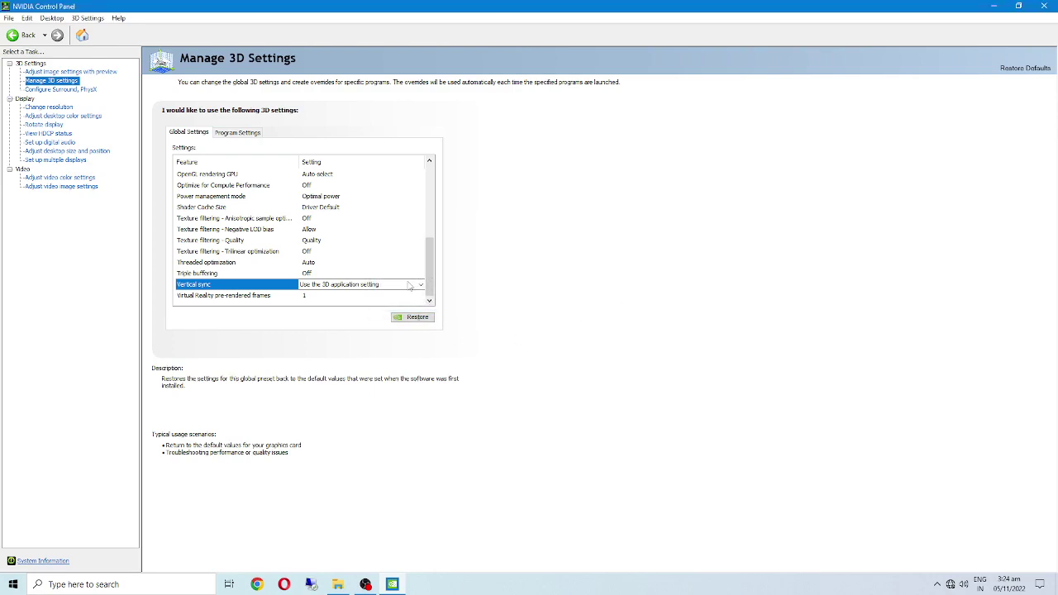
# Step: Review the feature list in the global 3D settings after the restore, without changing any value
pyautogui.scroll(10, 431, 268)
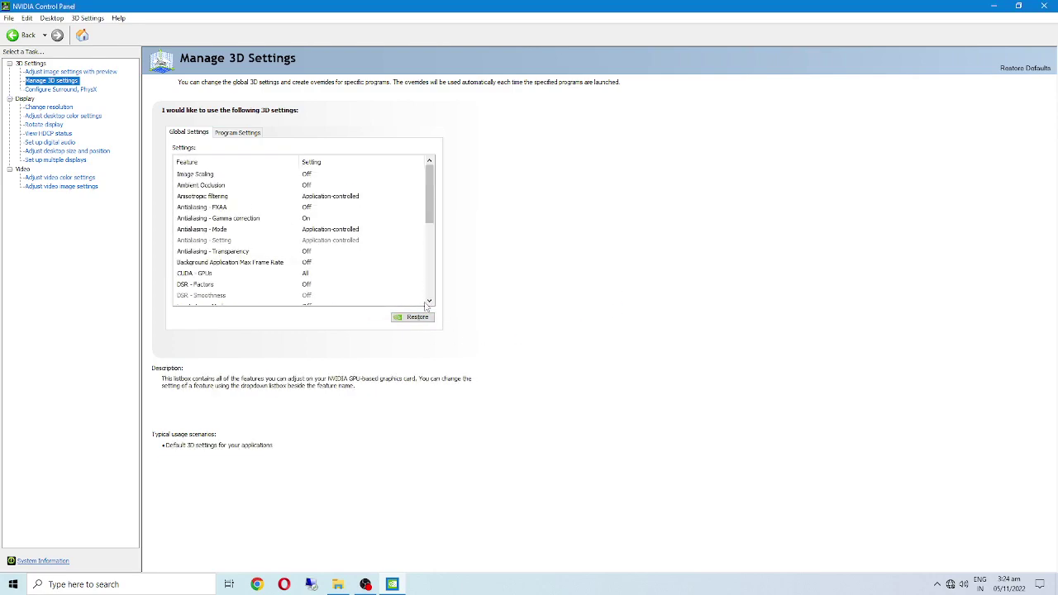
pyautogui.click(422, 207)
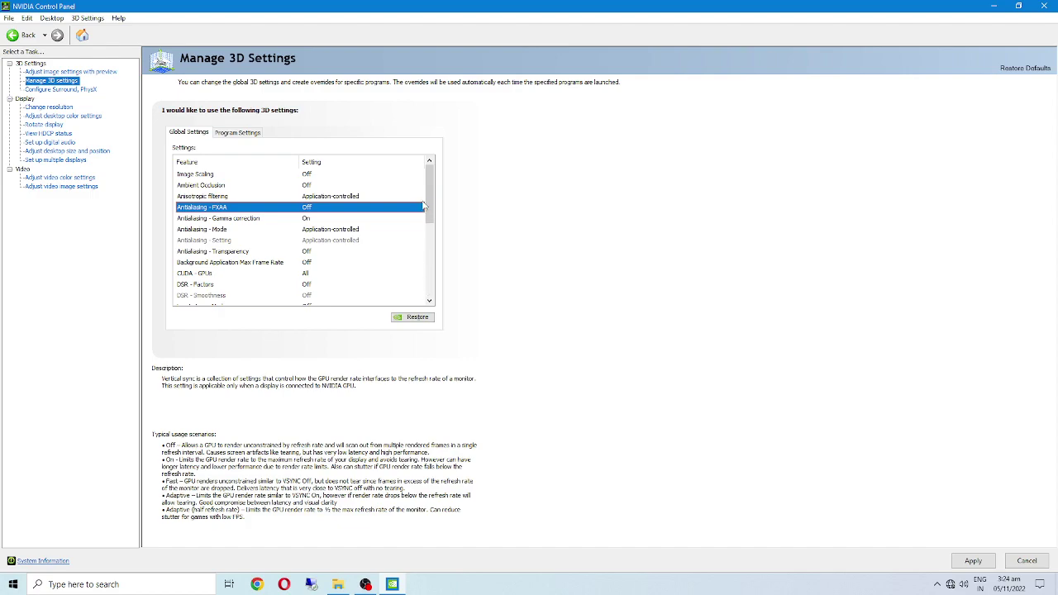
pyautogui.click(422, 206)
pyautogui.press('Up')
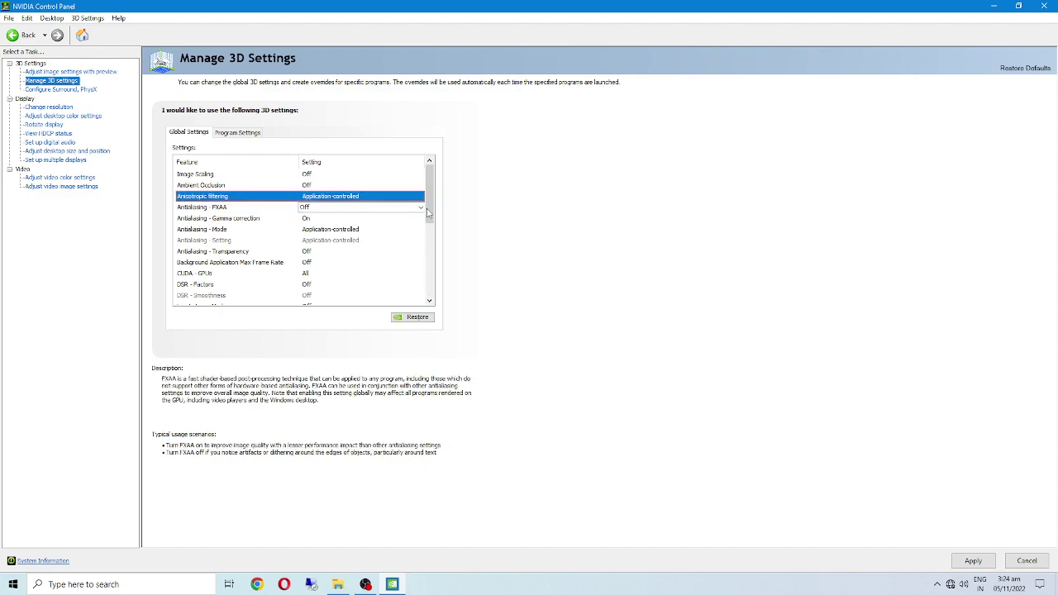
pyautogui.scroll(-2, 429, 215)
pyautogui.scroll(2, 429, 211)
pyautogui.scroll(-6, 429, 211)
pyautogui.scroll(7, 429, 211)
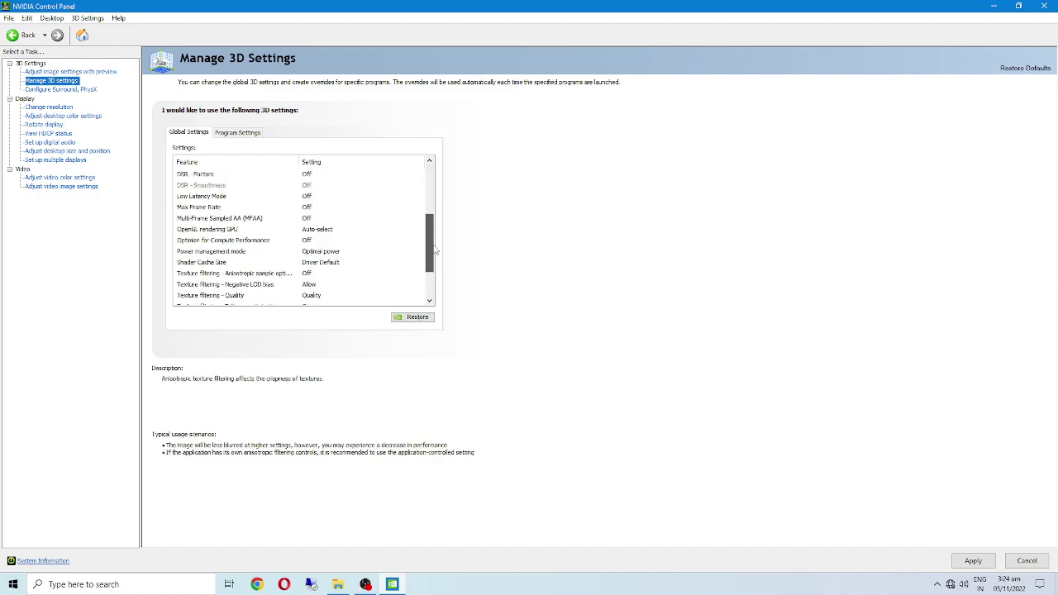
# Step: Open Configure Surround, PhysX without applying the pending changes, and examine the PhysX processor choices, keeping NVIDIA GeForce GTX 960
pyautogui.click(51, 90)
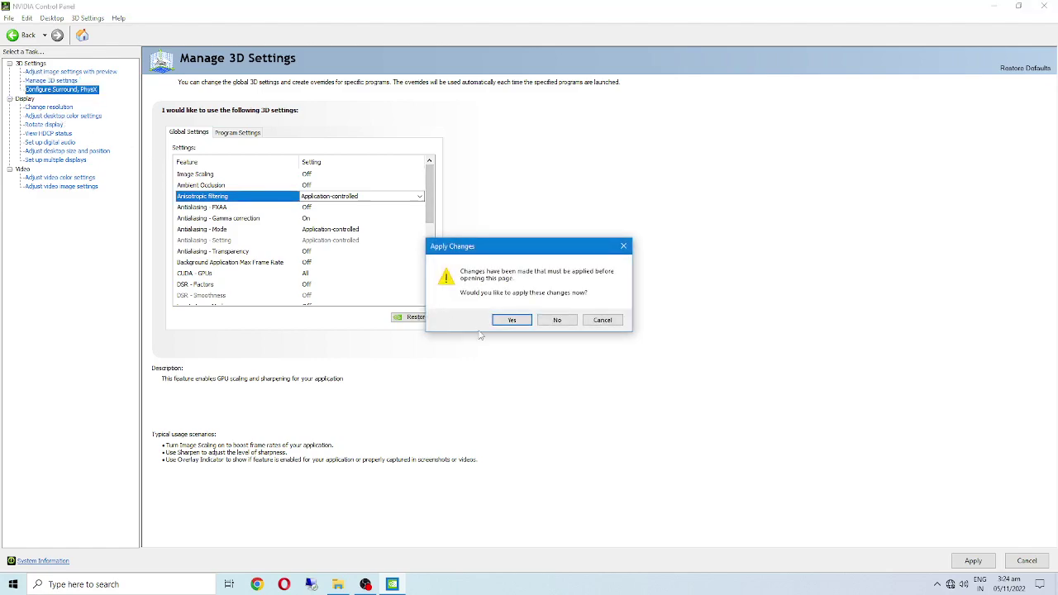
pyautogui.click(554, 321)
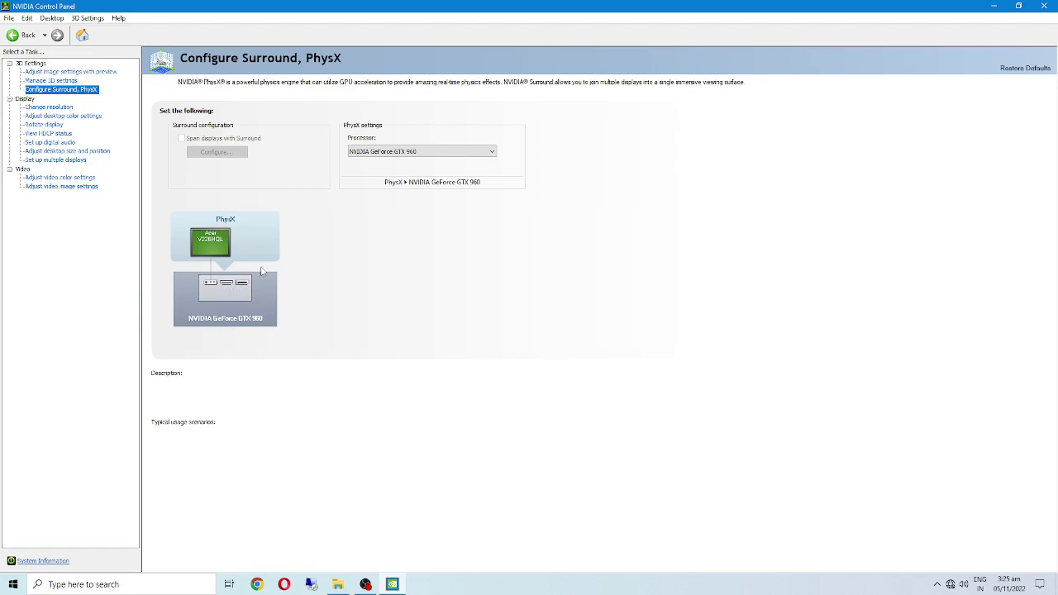
pyautogui.click(438, 154)
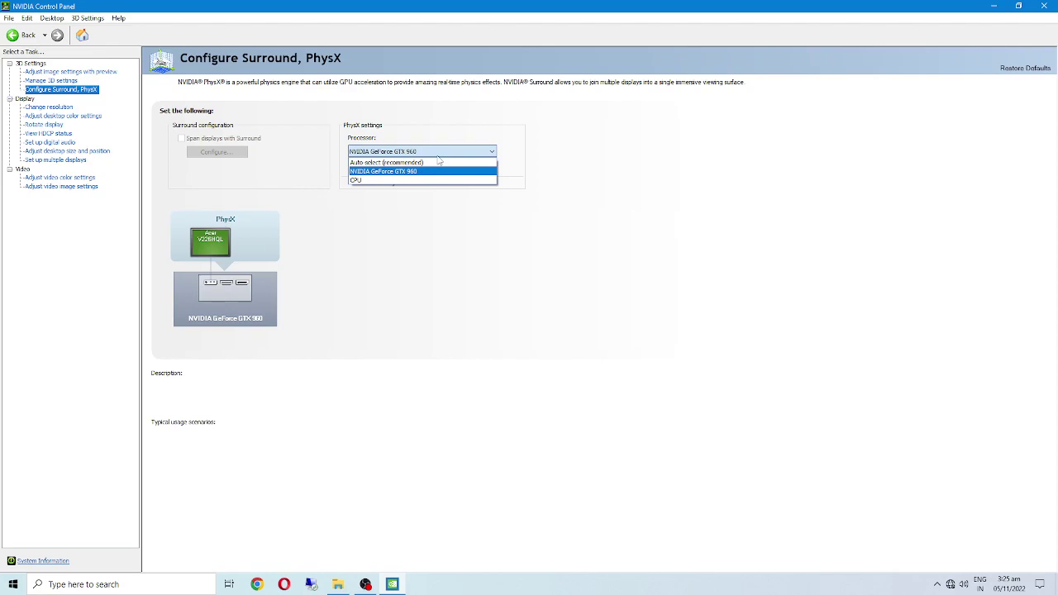
pyautogui.click(433, 169)
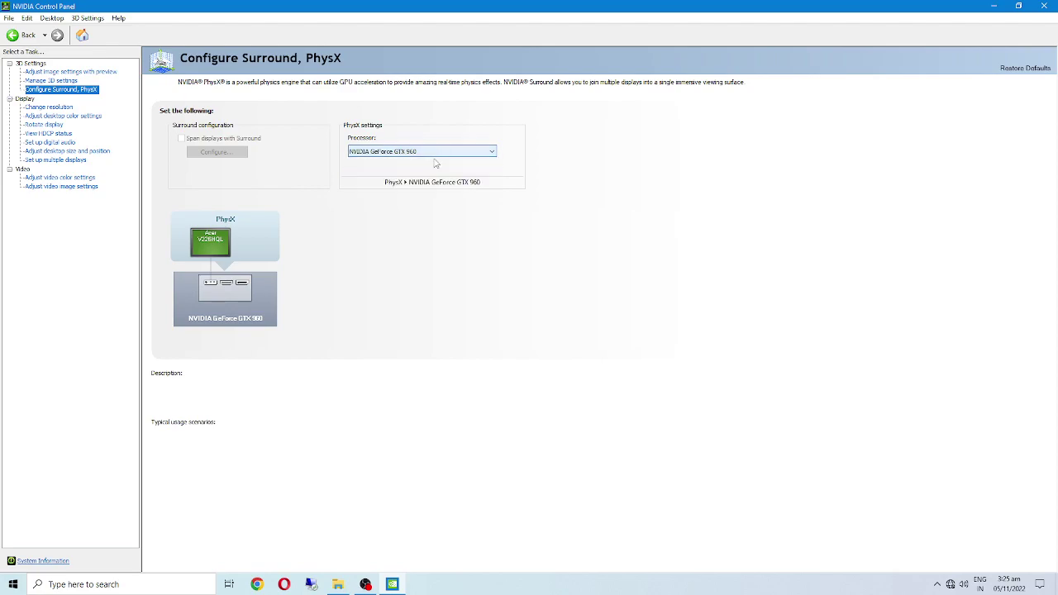
pyautogui.click(420, 153)
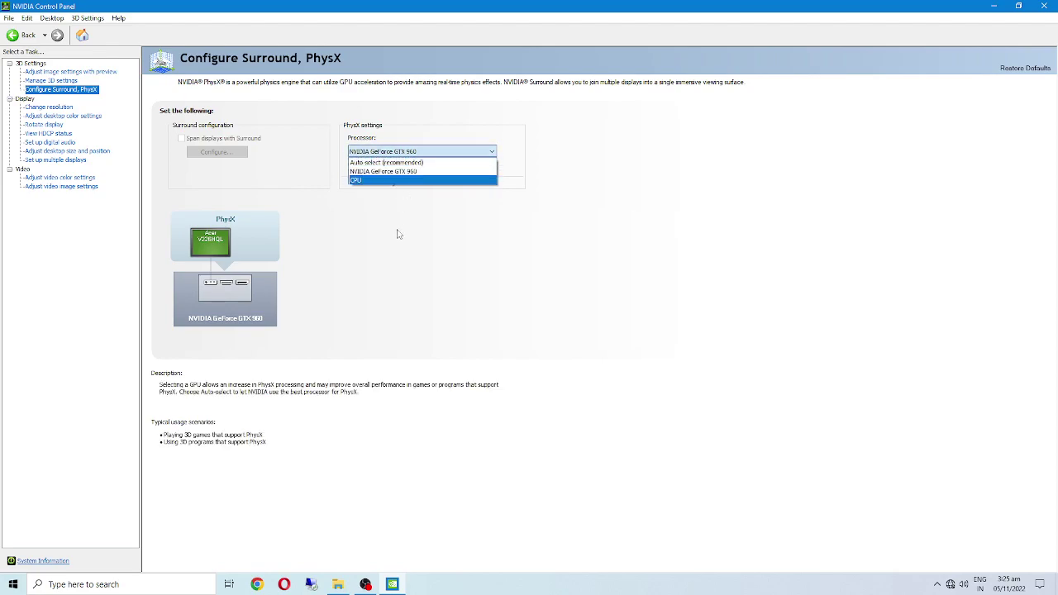
pyautogui.click(402, 152)
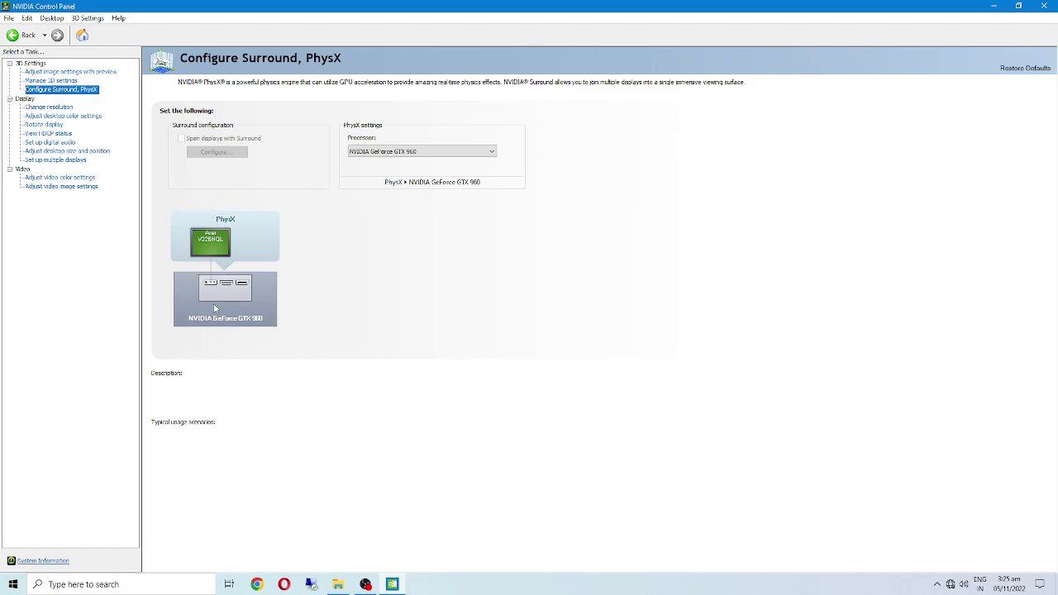
# Step: Open the Change resolution page and look through the resolutions offered for the display
pyautogui.click(68, 108)
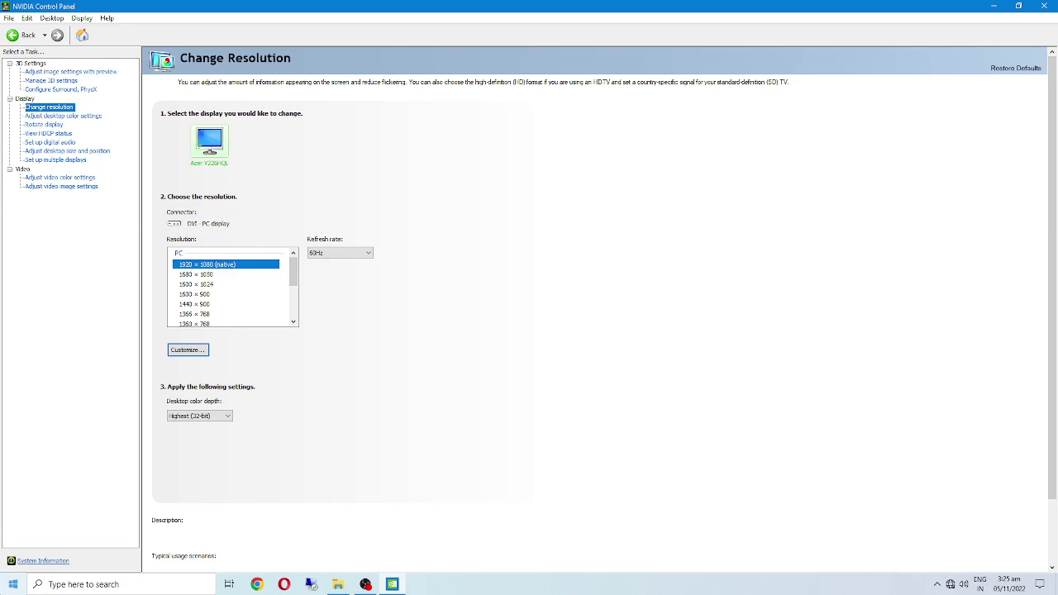
pyautogui.scroll(-1, 239, 222)
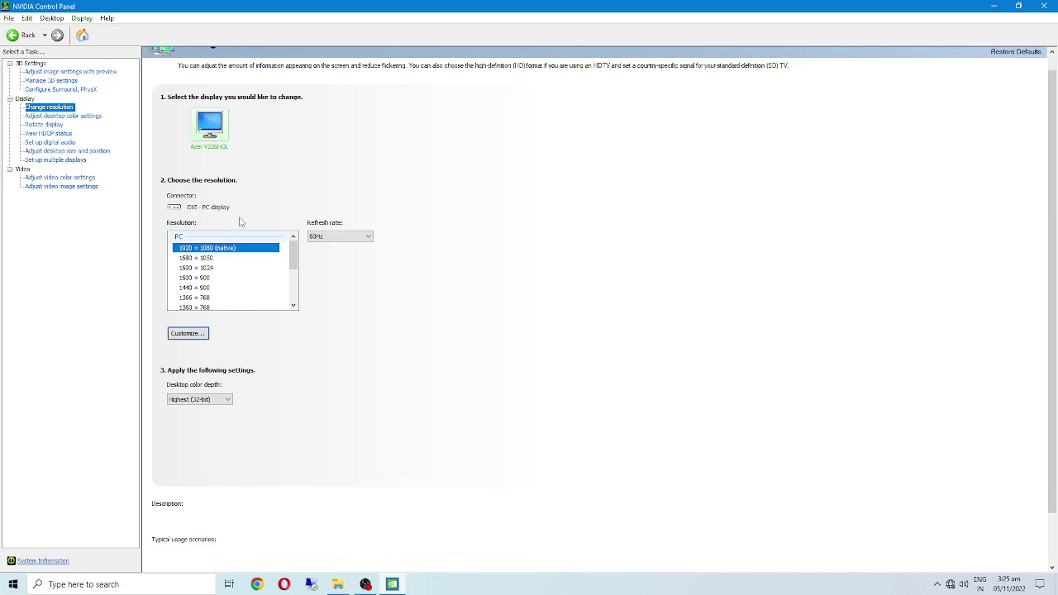
pyautogui.scroll(-1, 190, 222)
pyautogui.scroll(-1, 203, 267)
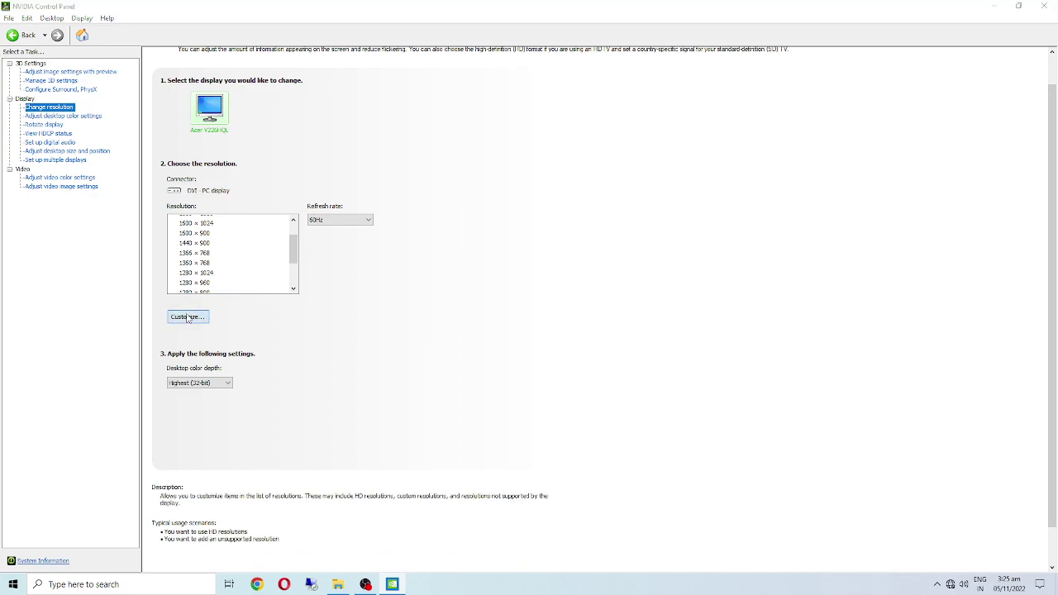
# Step: View the Create Custom Resolution options, accepting the legal disclaimer, and cancel without creating a resolution
pyautogui.click(188, 317)
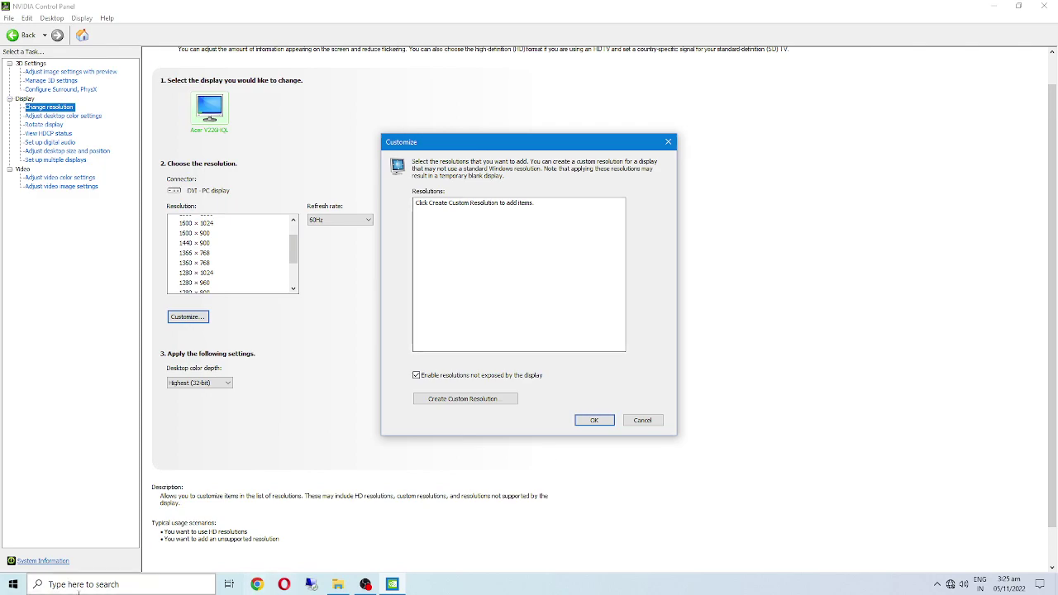
pyautogui.click(444, 400)
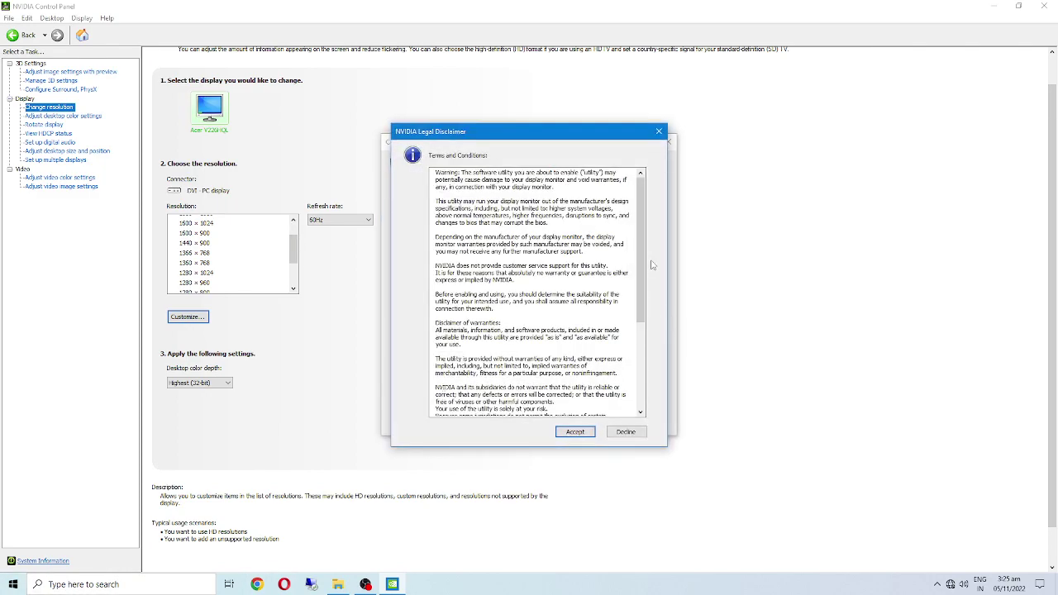
pyautogui.scroll(-5, 612, 348)
pyautogui.click(578, 431)
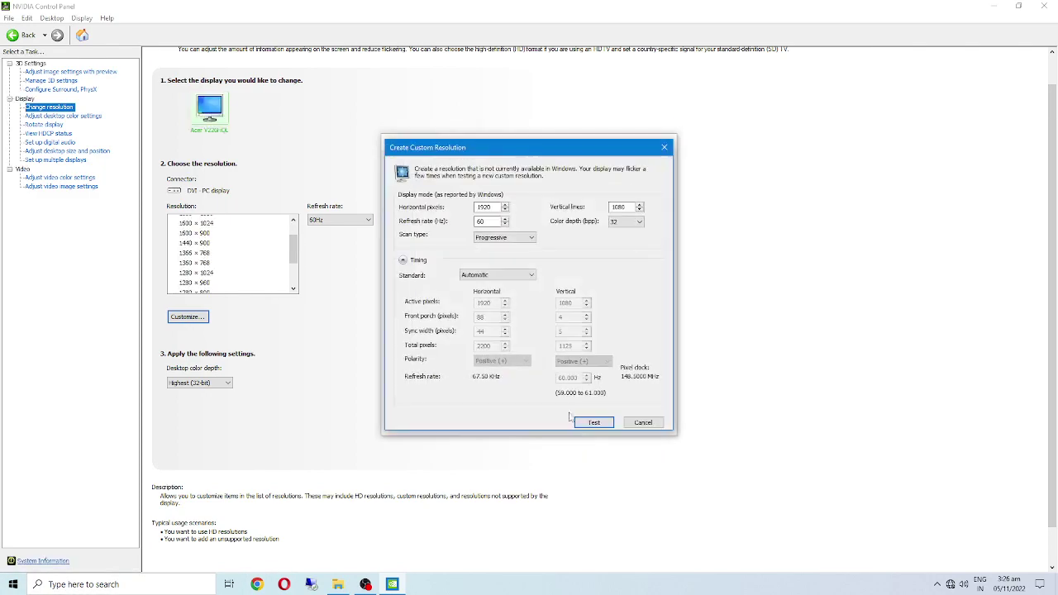
pyautogui.click(664, 147)
pyautogui.click(649, 419)
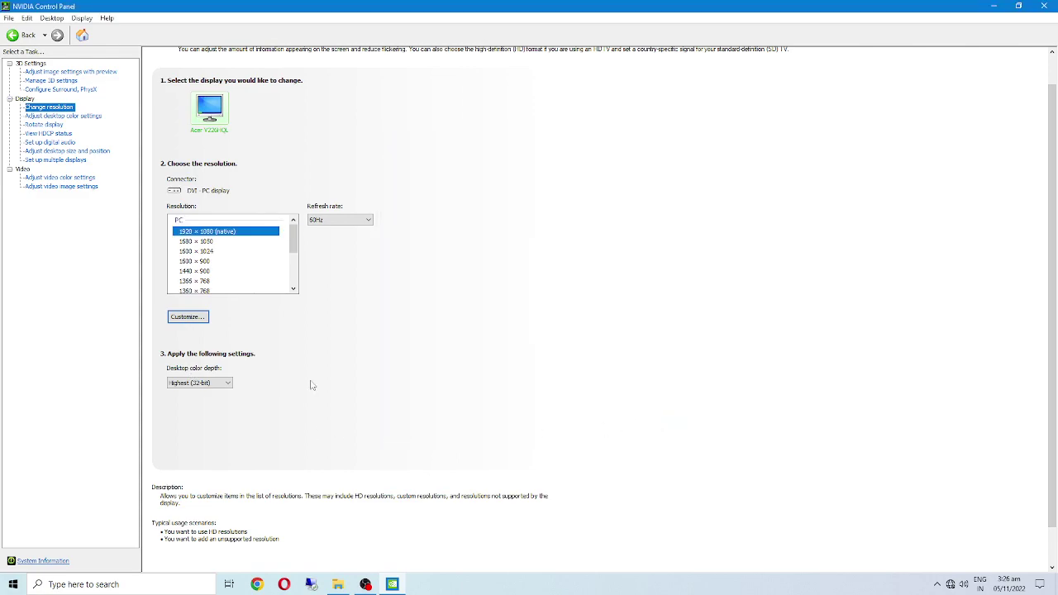
# Step: View the choices offered for the desktop color depth, keeping Highest (32-bit)
pyautogui.scroll(-1, 307, 389)
pyautogui.click(212, 342)
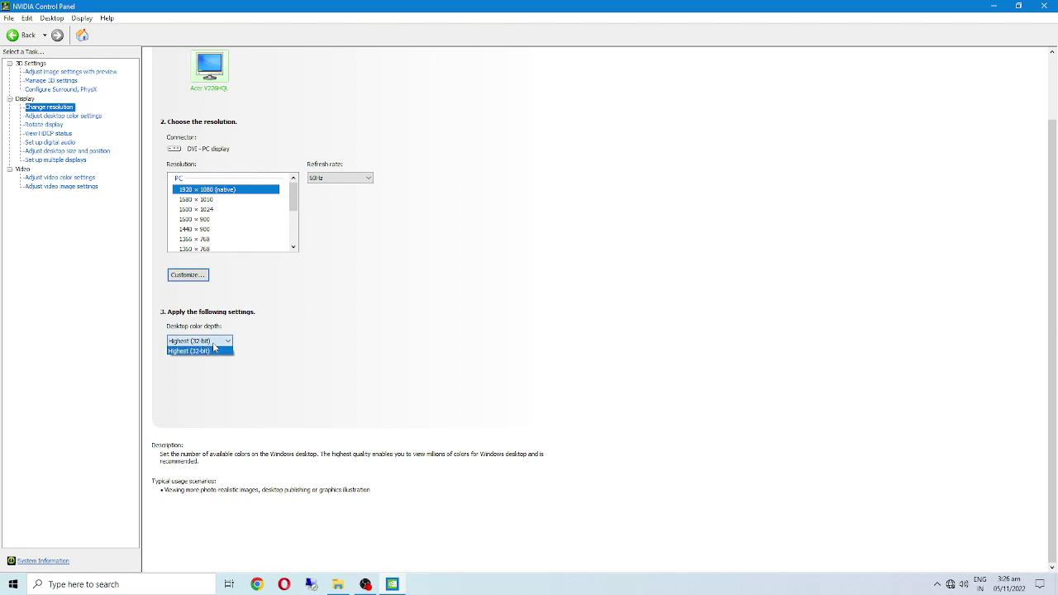
pyautogui.click(212, 343)
pyautogui.click(27, 207)
# Step: Open the desktop color settings and explore the Override to reference mode option and the color channel choices, keeping the override off and All channels selected
pyautogui.click(39, 117)
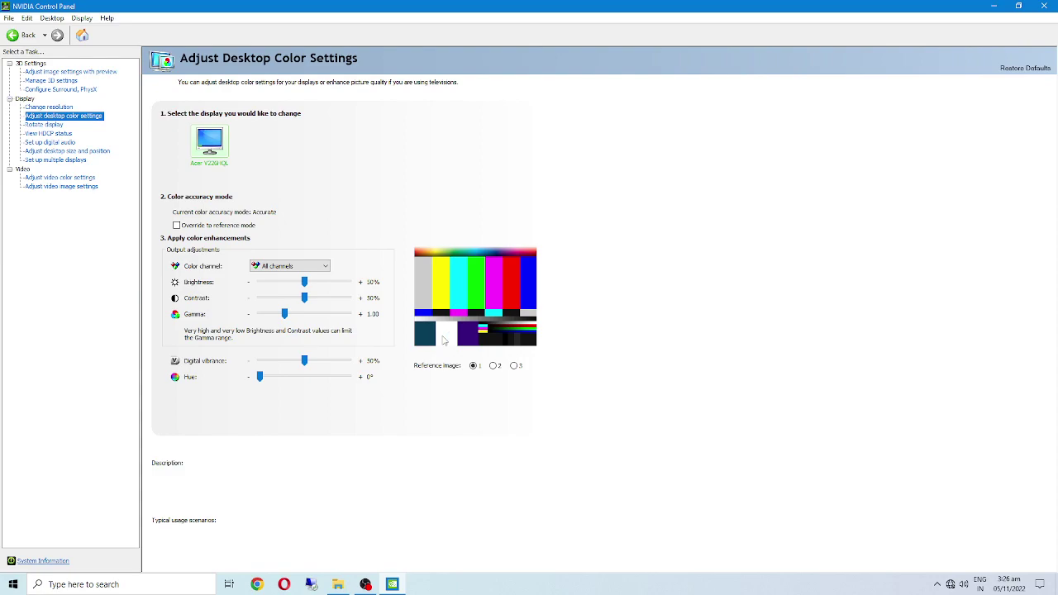
pyautogui.click(211, 228)
pyautogui.click(210, 230)
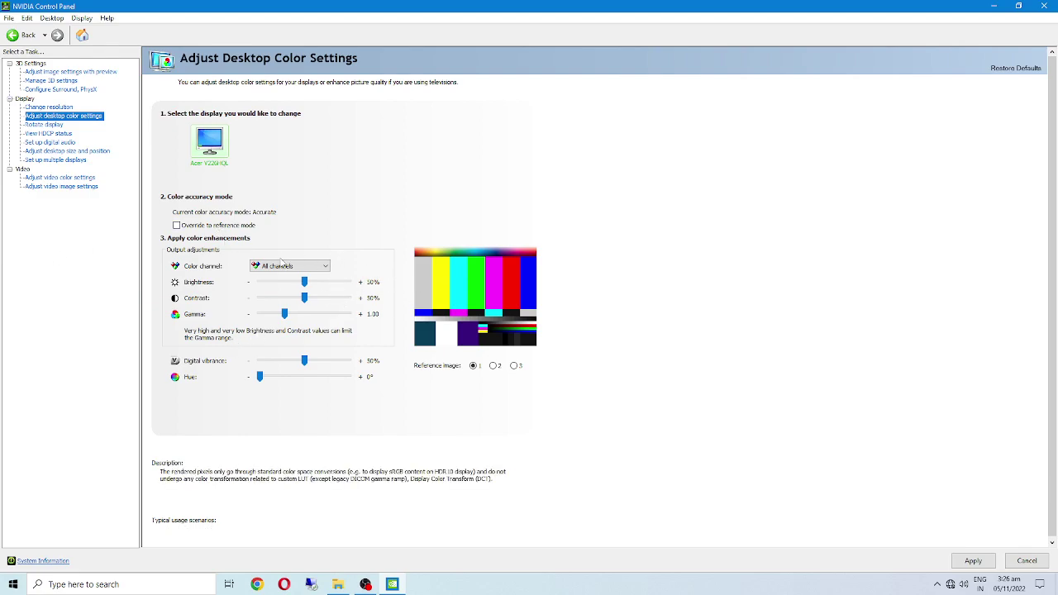
pyautogui.click(278, 267)
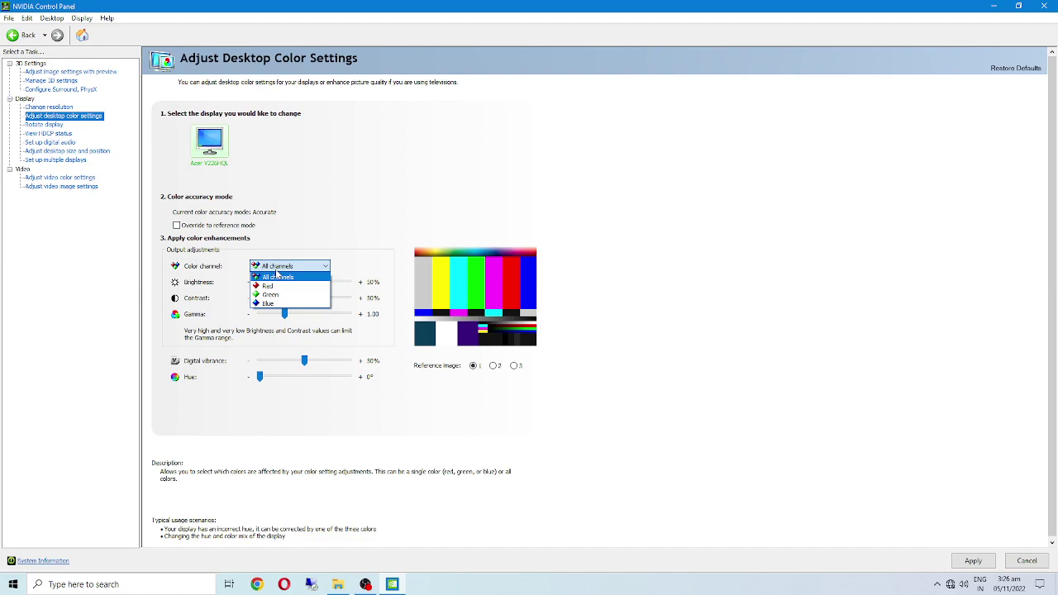
pyautogui.click(278, 275)
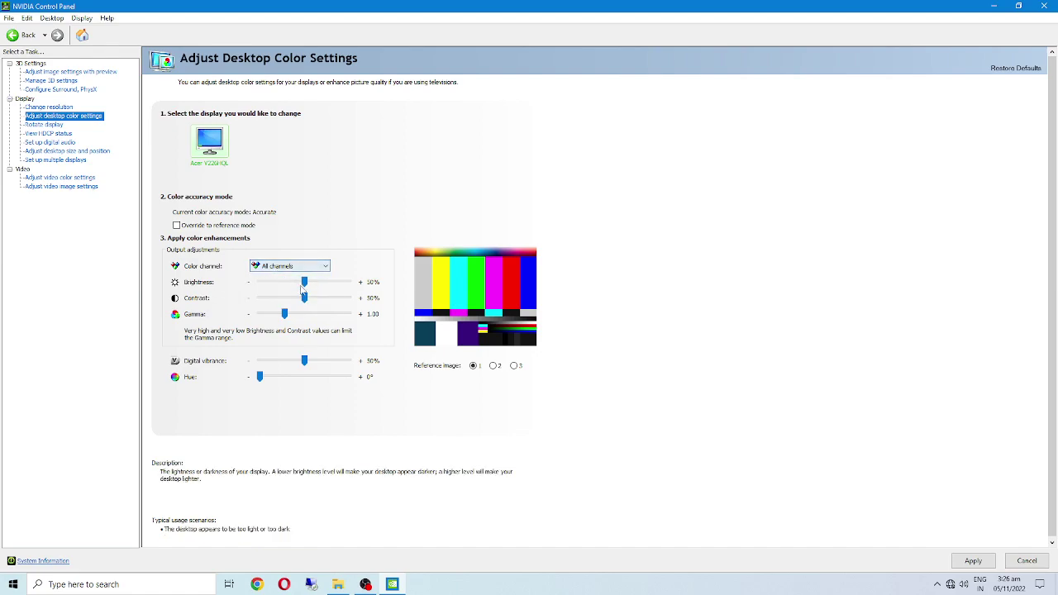
# Step: Try color enhancements of 100% contrast, 0.83 gamma, 100% digital vibrance and 359° hue, and cancel the changes without applying them
pyautogui.moveTo(287, 281); pyautogui.dragTo(252, 304)
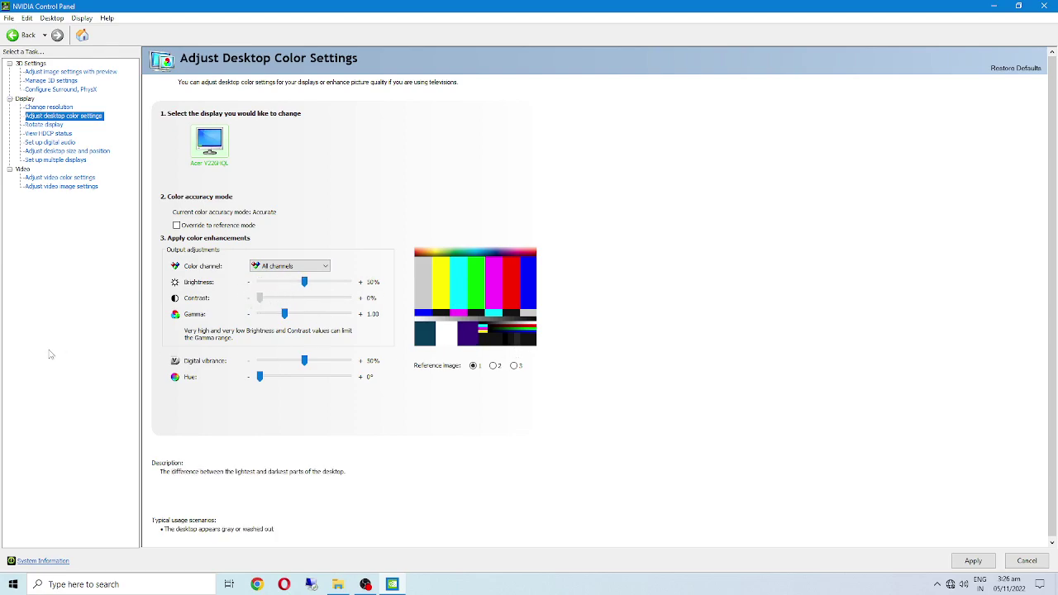
pyautogui.moveTo(263, 298); pyautogui.dragTo(348, 299)
pyautogui.moveTo(285, 314); pyautogui.dragTo(282, 427)
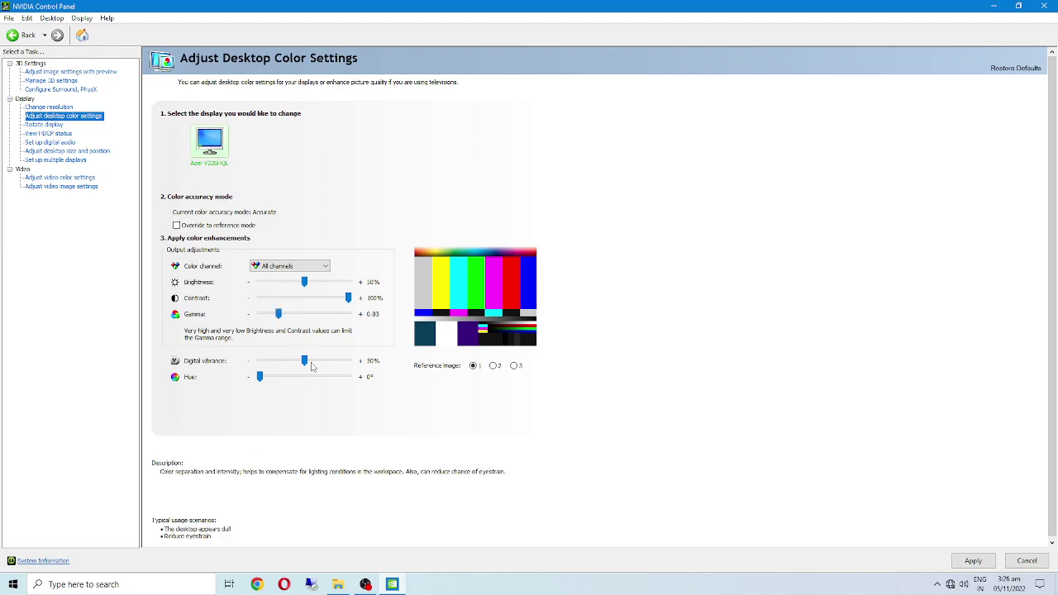
pyautogui.moveTo(308, 361); pyautogui.dragTo(488, 290)
pyautogui.moveTo(261, 377); pyautogui.dragTo(372, 506)
pyautogui.moveTo(1043, 571); pyautogui.dragTo(951, 550)
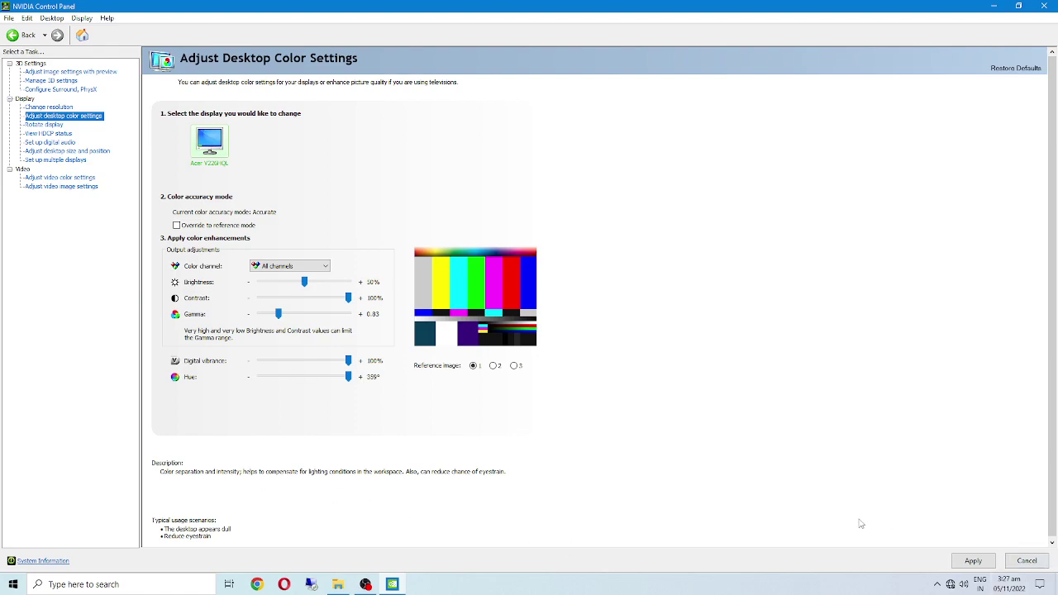
pyautogui.click(1026, 561)
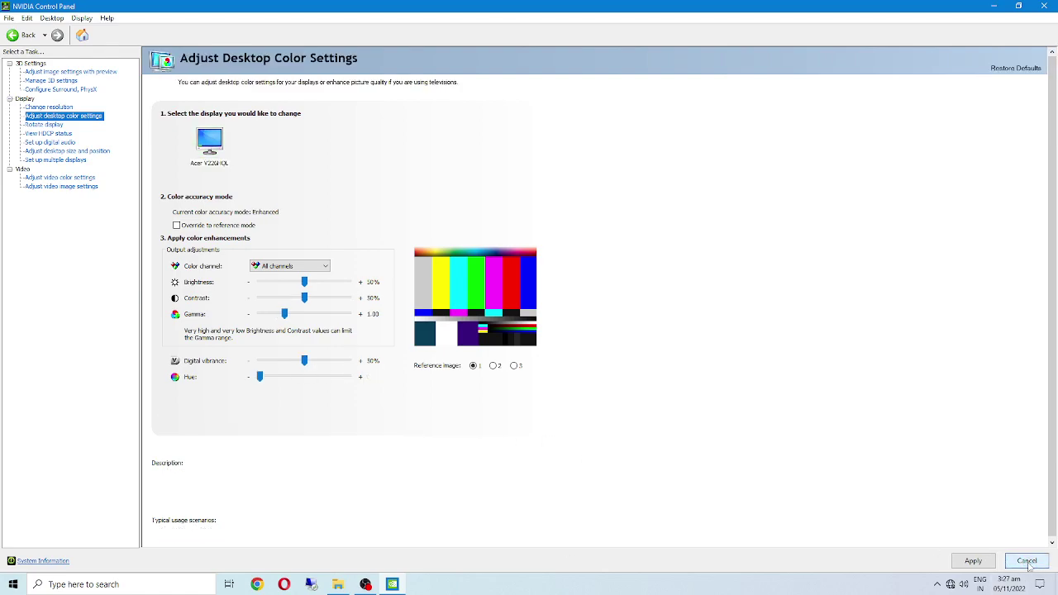
# Step: Open the Rotate display page and cycle the orientation preview clockwise through a full turn, ending on Portrait
pyautogui.click(45, 124)
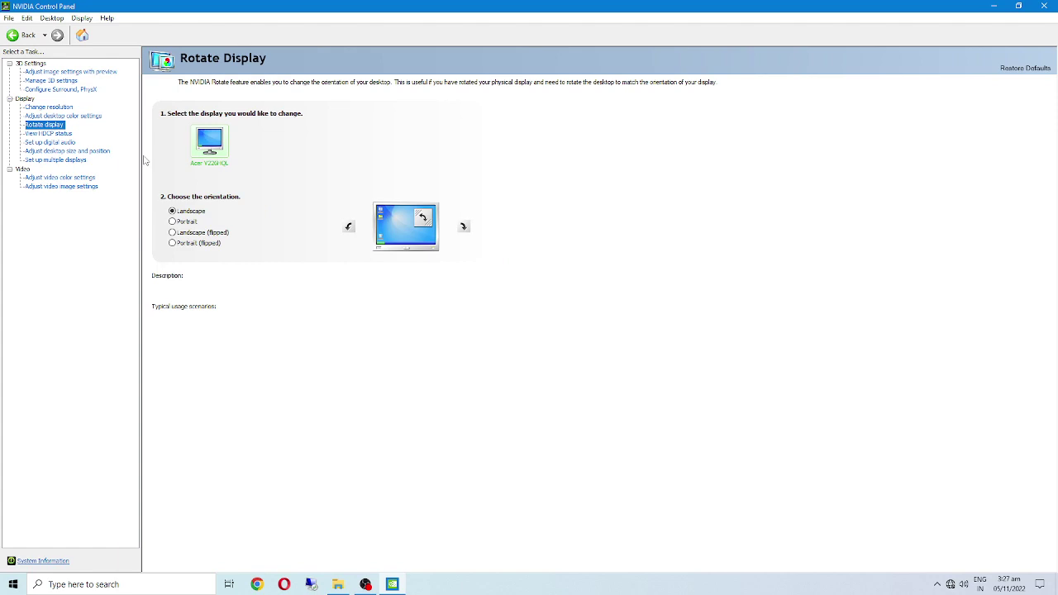
pyautogui.click(464, 227)
pyautogui.click(464, 226)
pyautogui.click(463, 226)
pyautogui.click(464, 227)
pyautogui.click(463, 226)
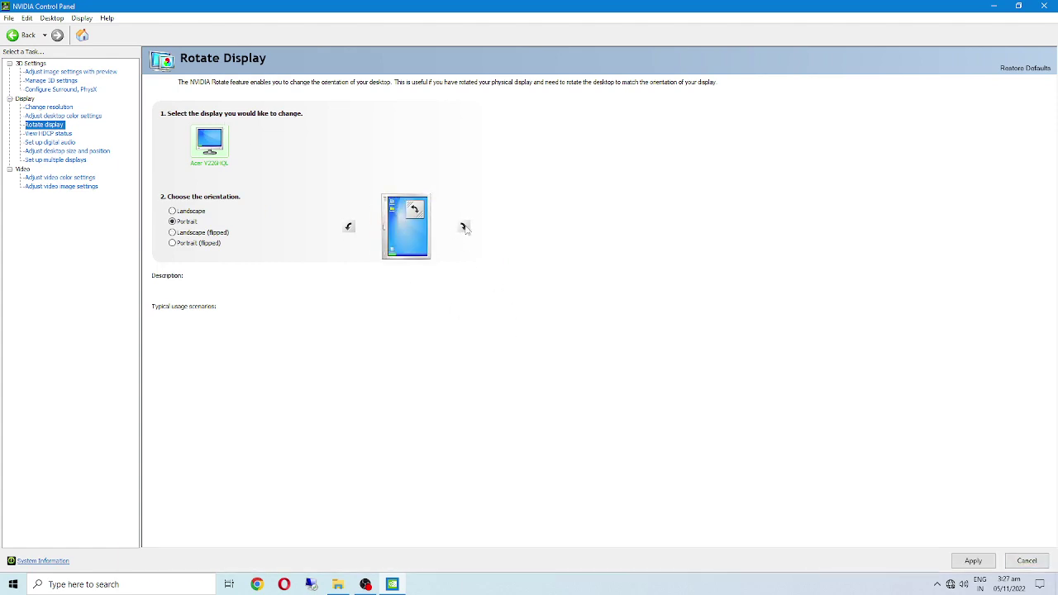
# Step: Try the Portrait, Portrait (flipped) and Landscape (flipped) orientation options, and return the selection to Landscape
pyautogui.click(178, 212)
pyautogui.click(178, 223)
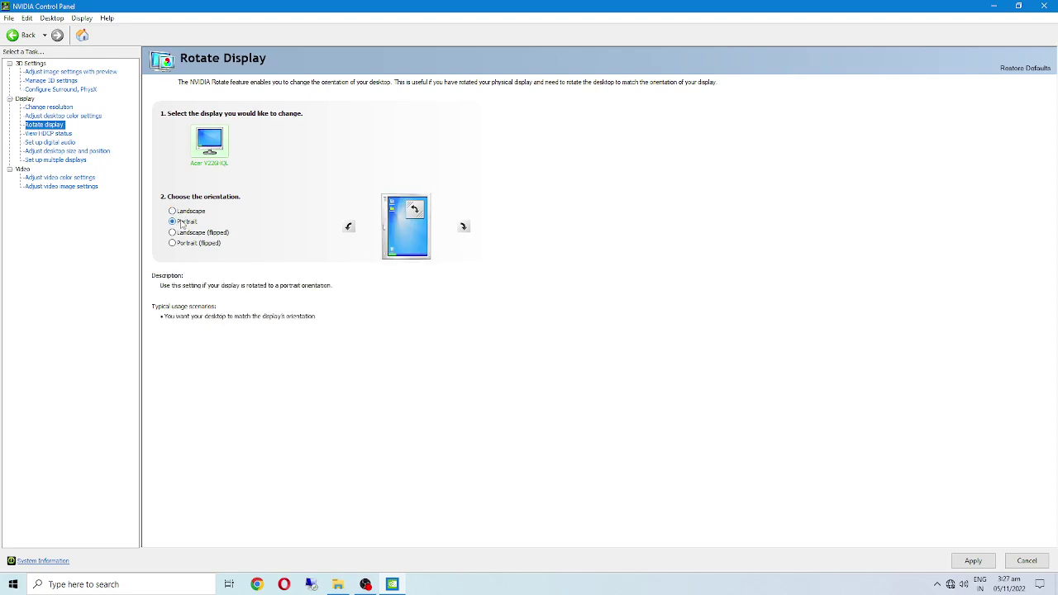
pyautogui.click(173, 243)
pyautogui.click(172, 232)
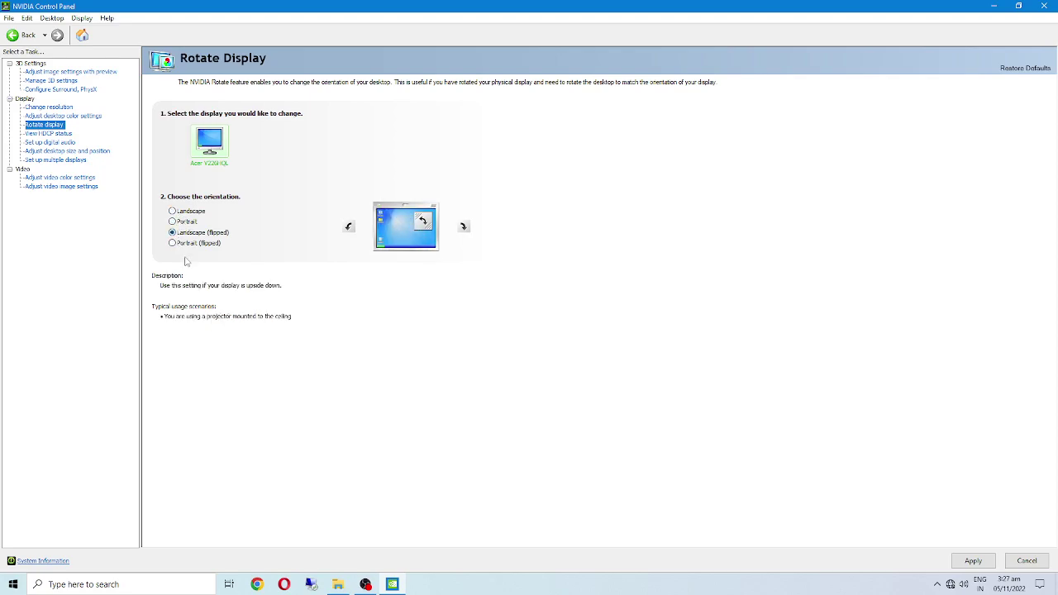
pyautogui.click(189, 222)
pyautogui.click(191, 212)
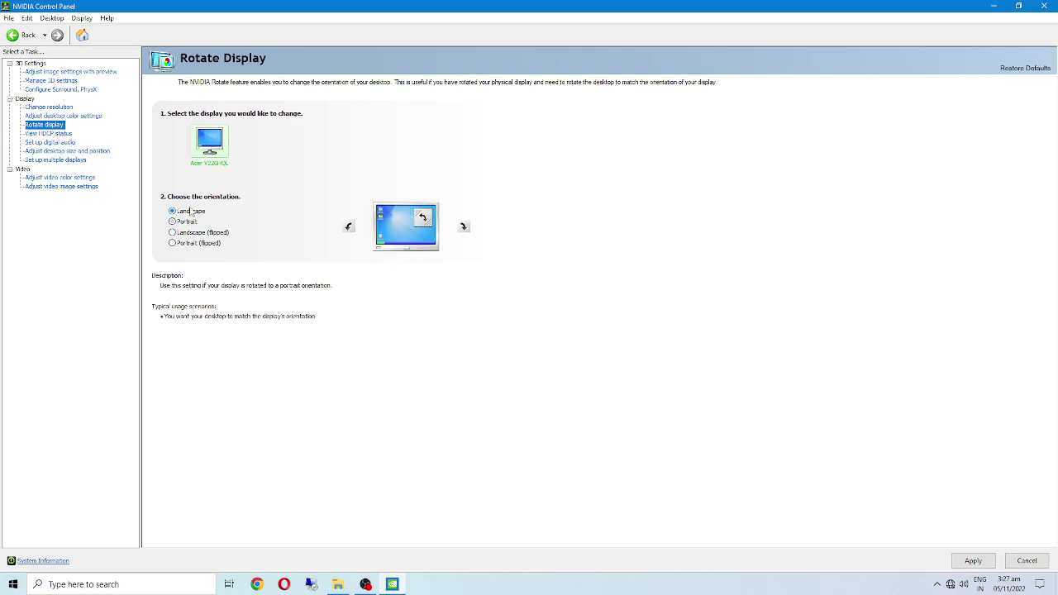
# Step: Cycle the orientation preview counterclockwise to Landscape (flipped), and cancel the rotation without applying it
pyautogui.click(350, 227)
pyautogui.click(349, 227)
pyautogui.click(350, 227)
pyautogui.click(349, 227)
pyautogui.click(350, 227)
pyautogui.click(350, 227)
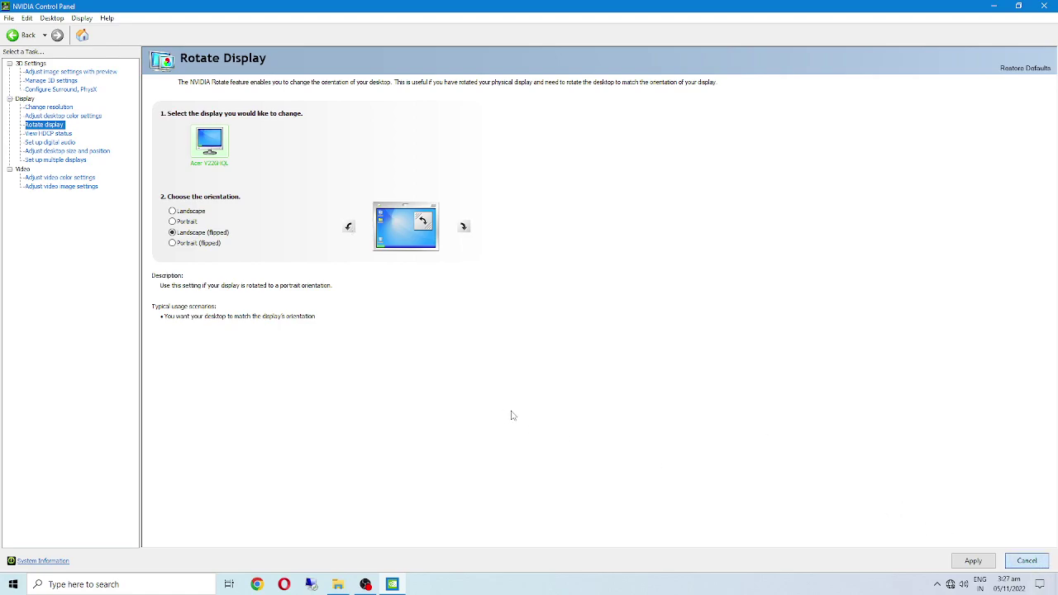
pyautogui.click(1027, 560)
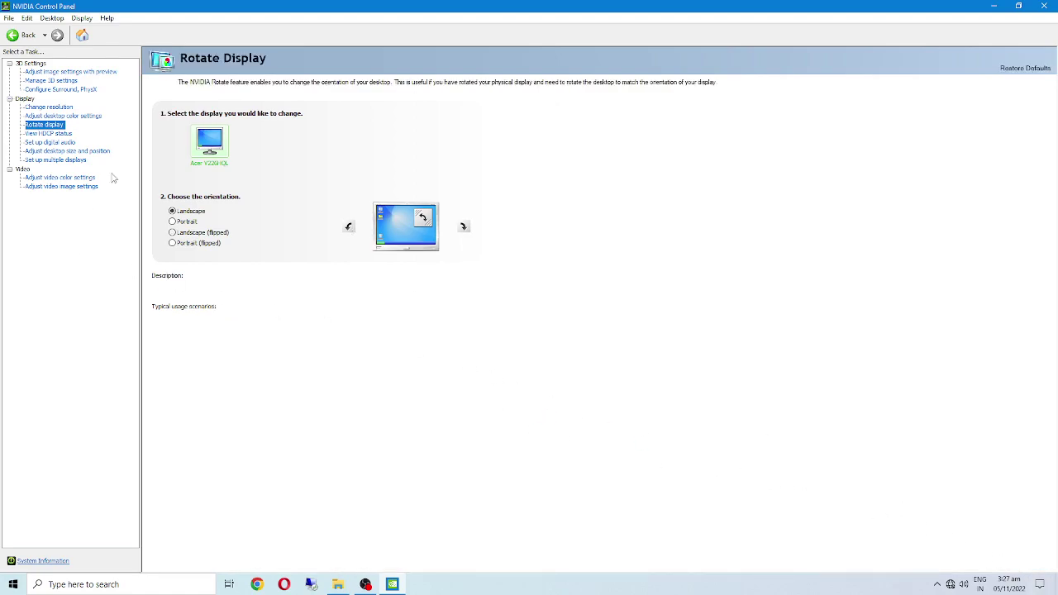